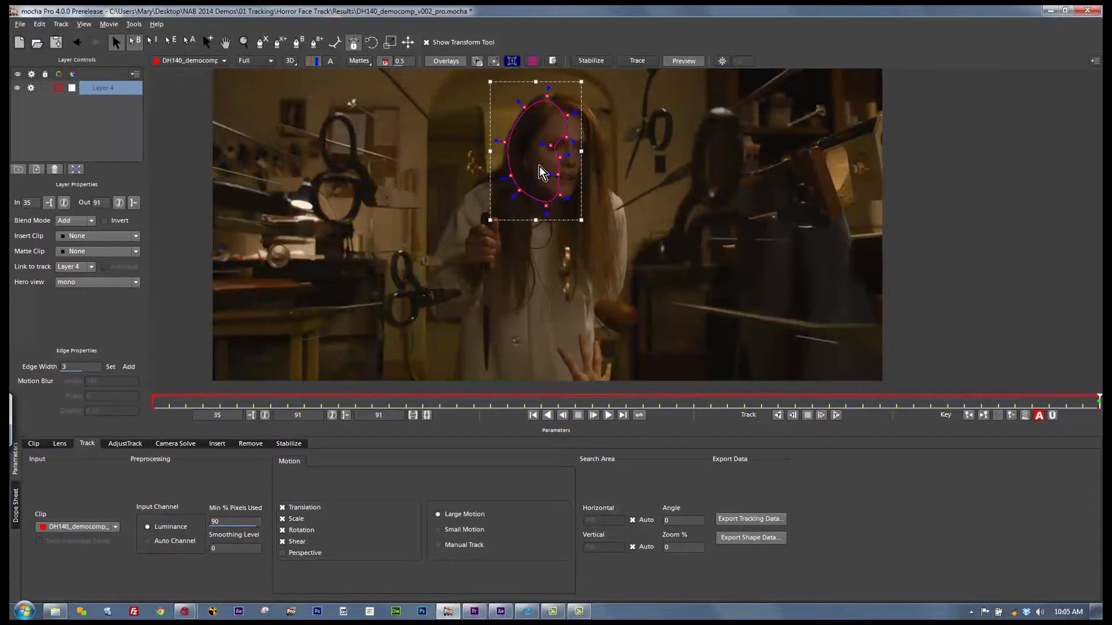
Step: Track the face shape backward from frame 91, check it along the timeline, and return to the last frame with Large Motion set
click(778, 416)
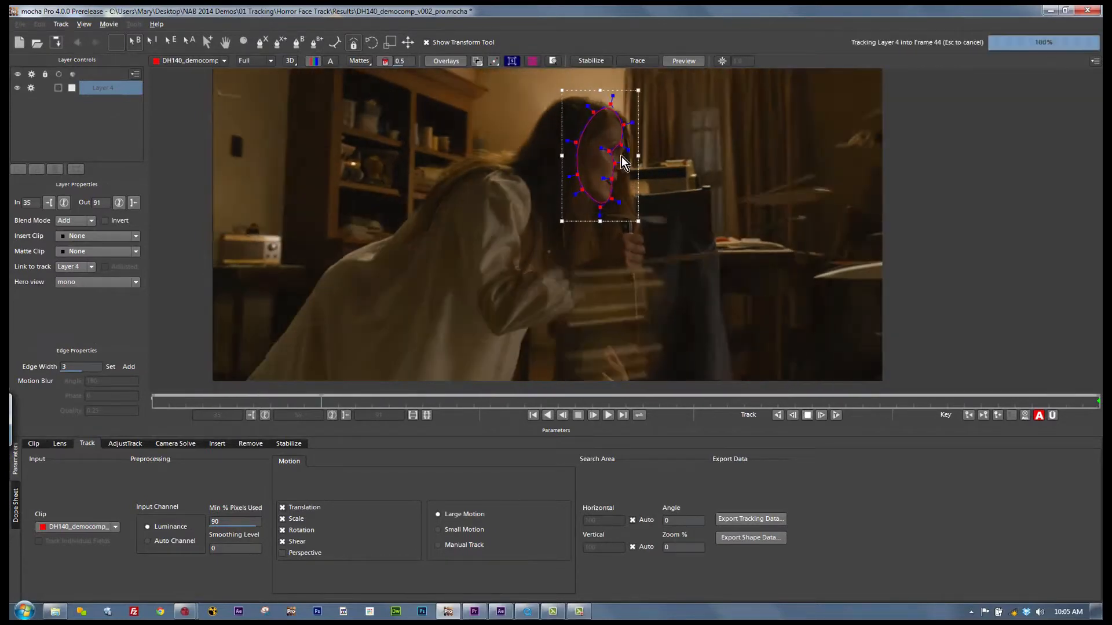
drag(151, 400, 678, 394)
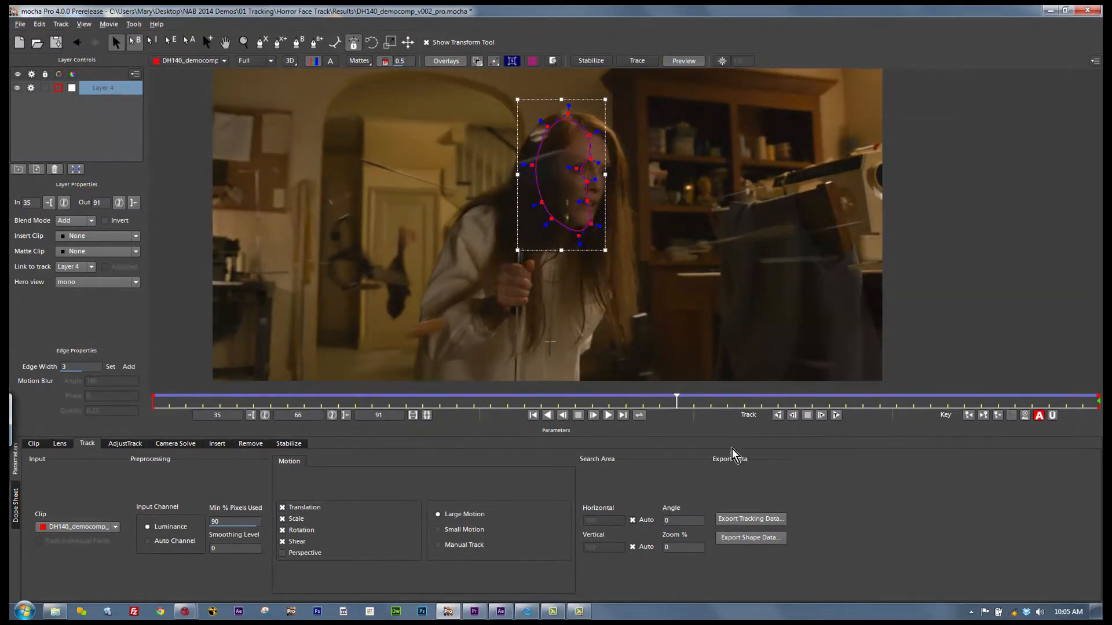
click(1011, 415)
drag(676, 397, 558, 393)
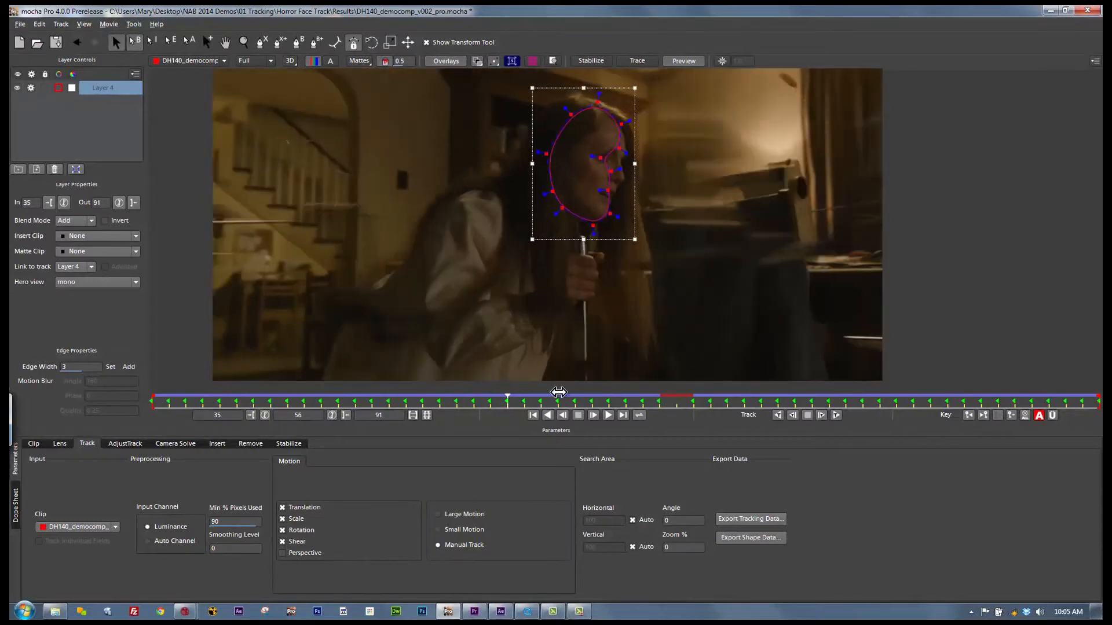
click(623, 416)
click(437, 514)
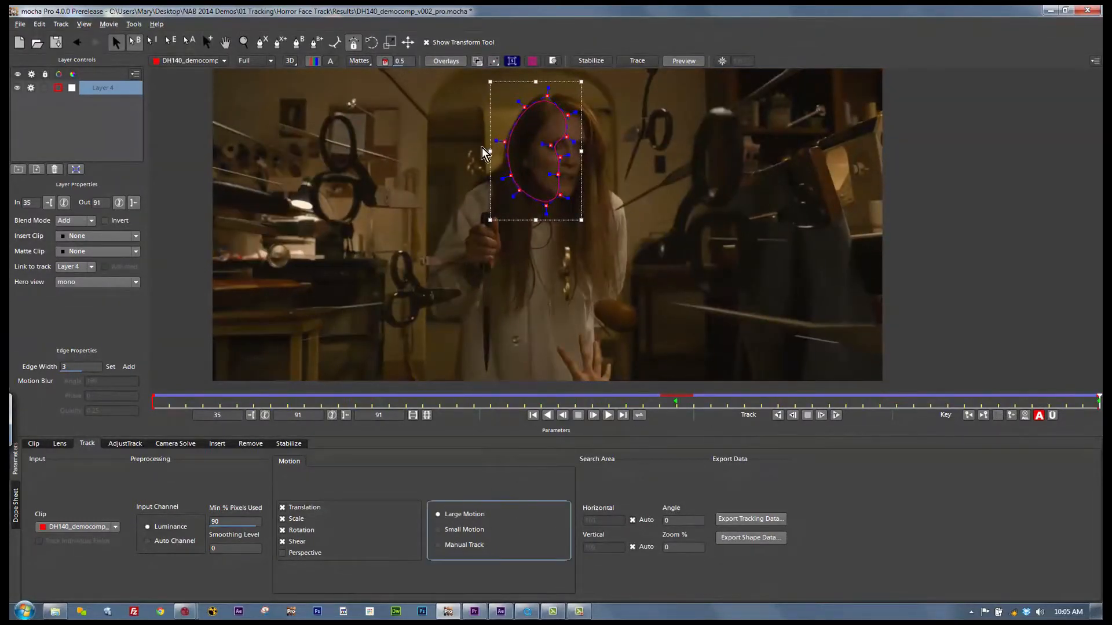
Step: Rename the tracked layer "face track", lock it and hide it
double_click(99, 88)
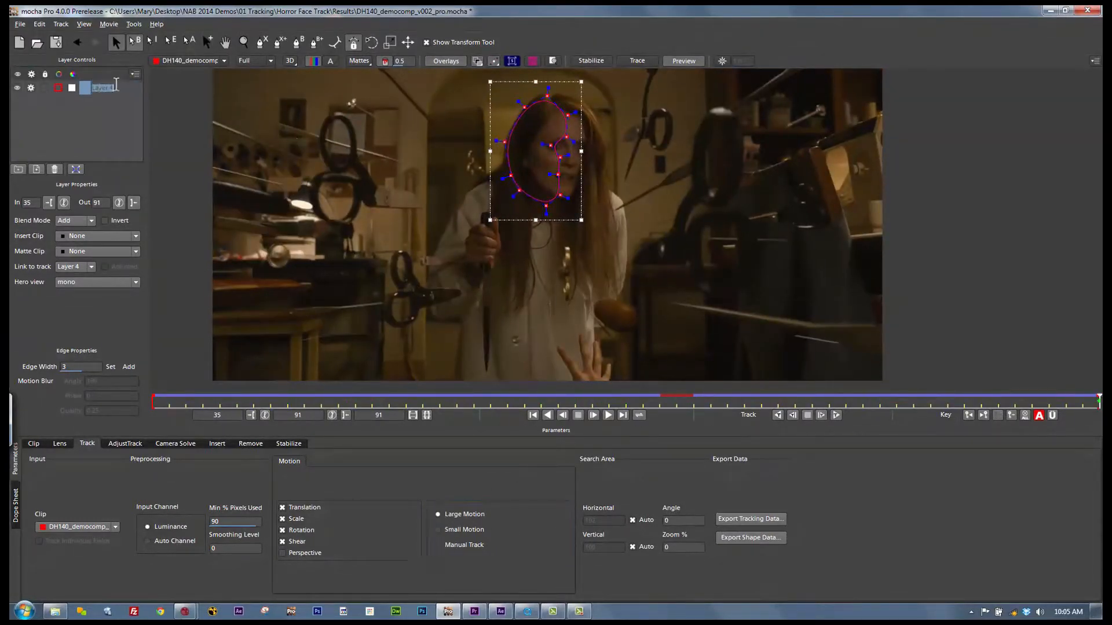
text(face track)
click(44, 88)
click(17, 88)
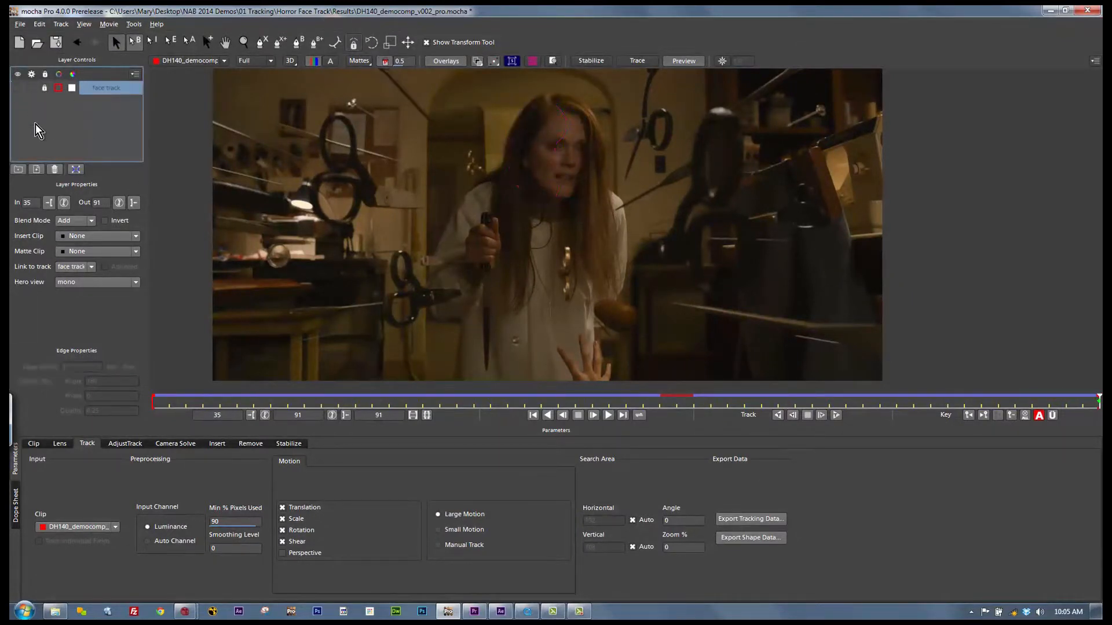
Step: Draw a new X-spline shape around the shiny area of the woman's forehead, extending along her eyebrow
click(225, 43)
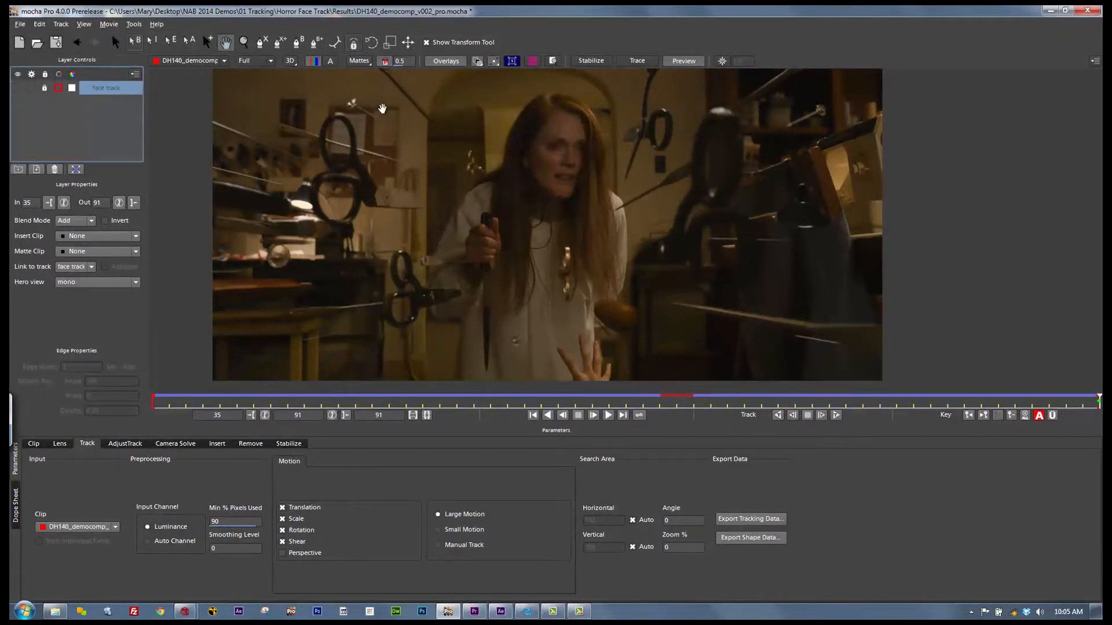
click(243, 42)
drag(553, 153, 561, 145)
key(x)
drag(538, 225, 525, 323)
click(263, 44)
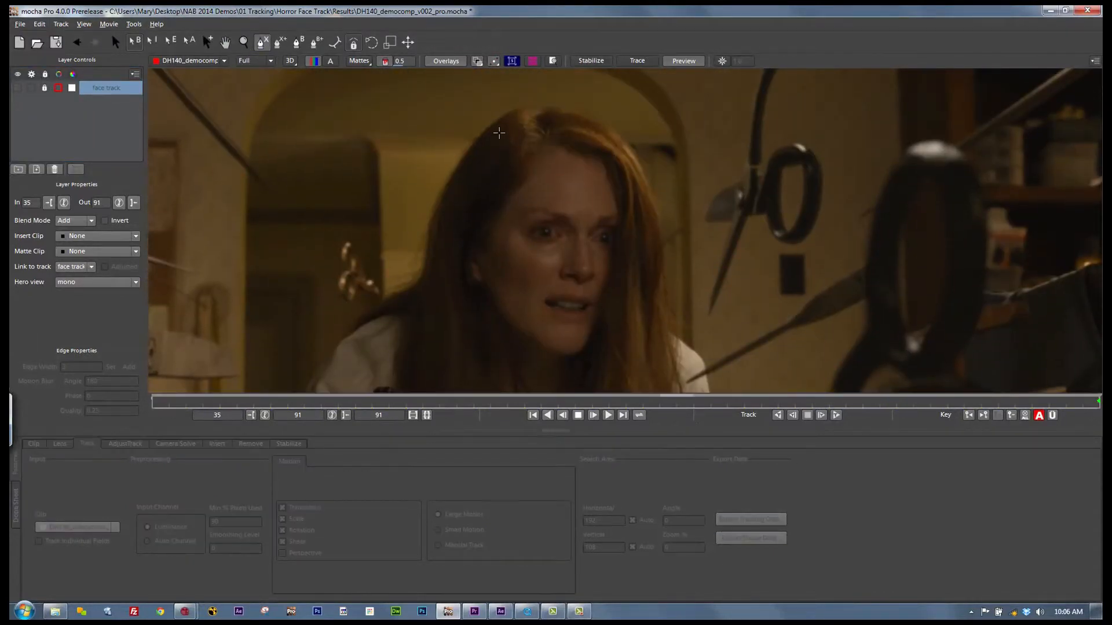
click(531, 212)
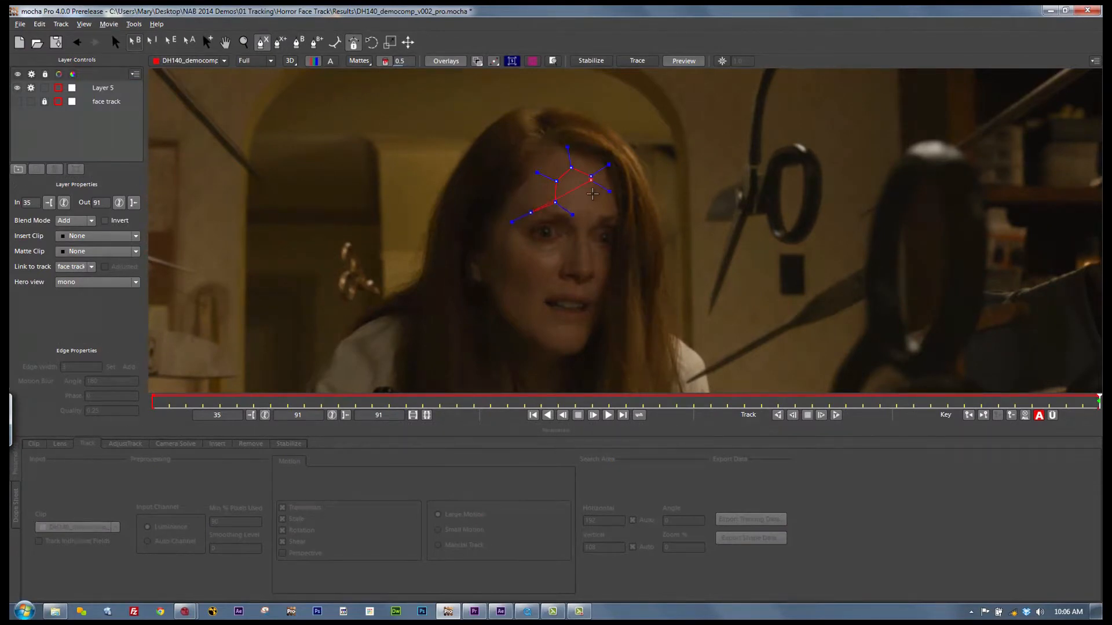
click(556, 216)
click(531, 217)
right_click(524, 202)
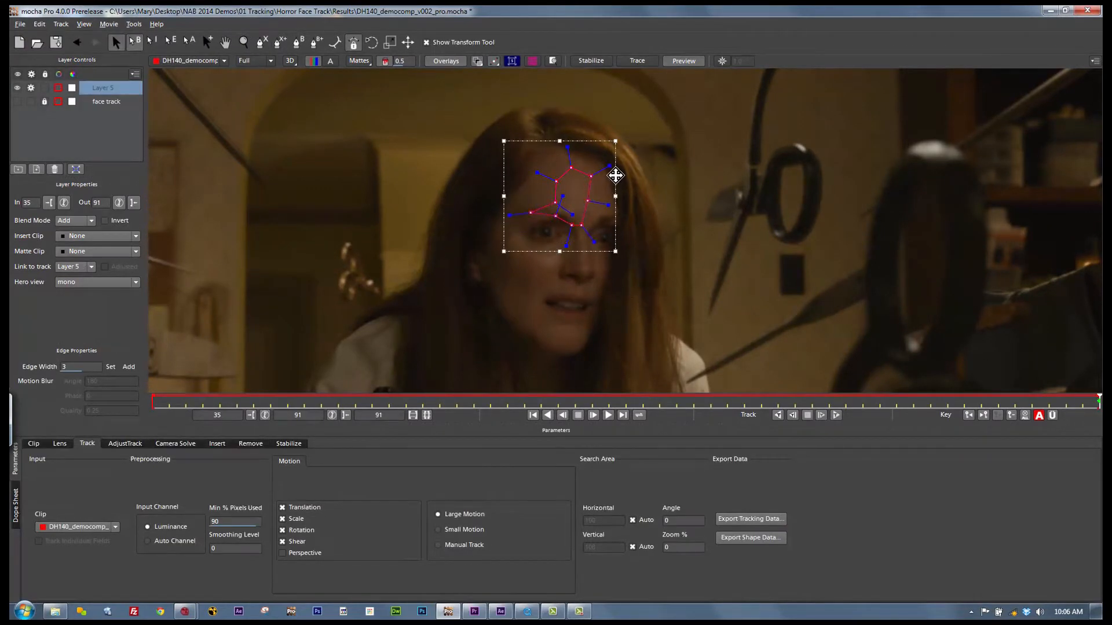
Step: Add a second X-spline to the forehead layer around the cheek area under the eye, and adjust the curvature of its points
click(276, 44)
click(513, 222)
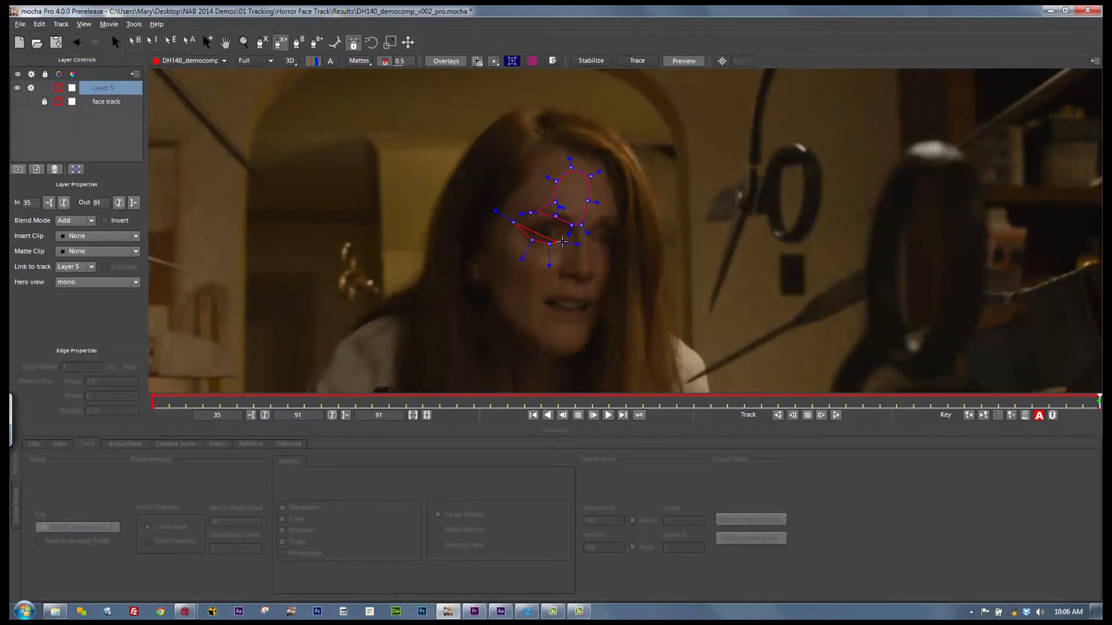
right_click(505, 236)
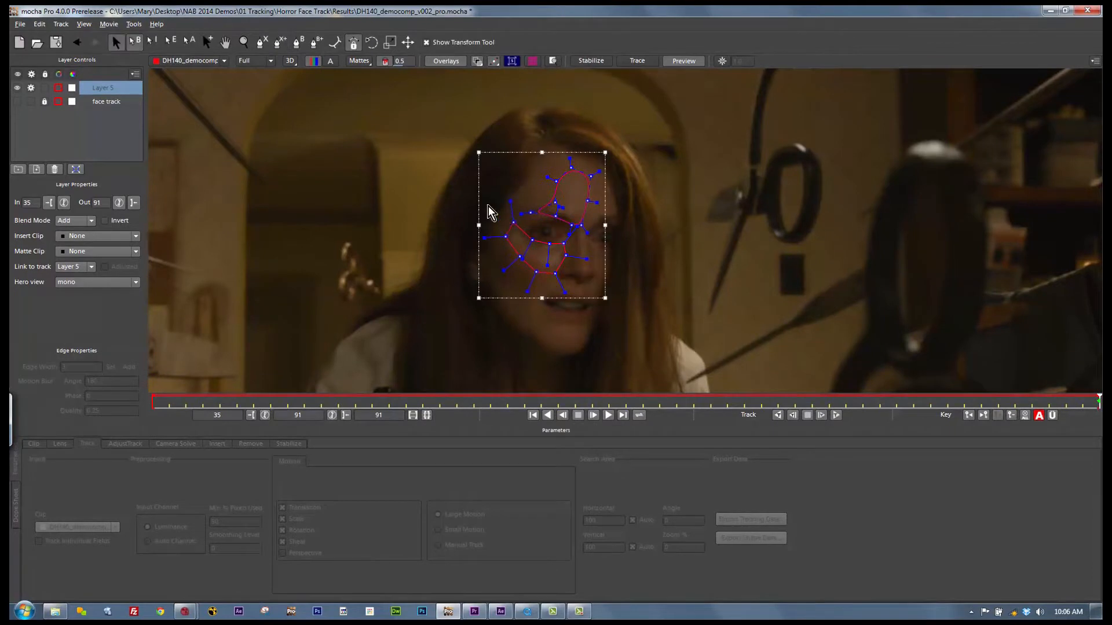
drag(562, 292, 553, 280)
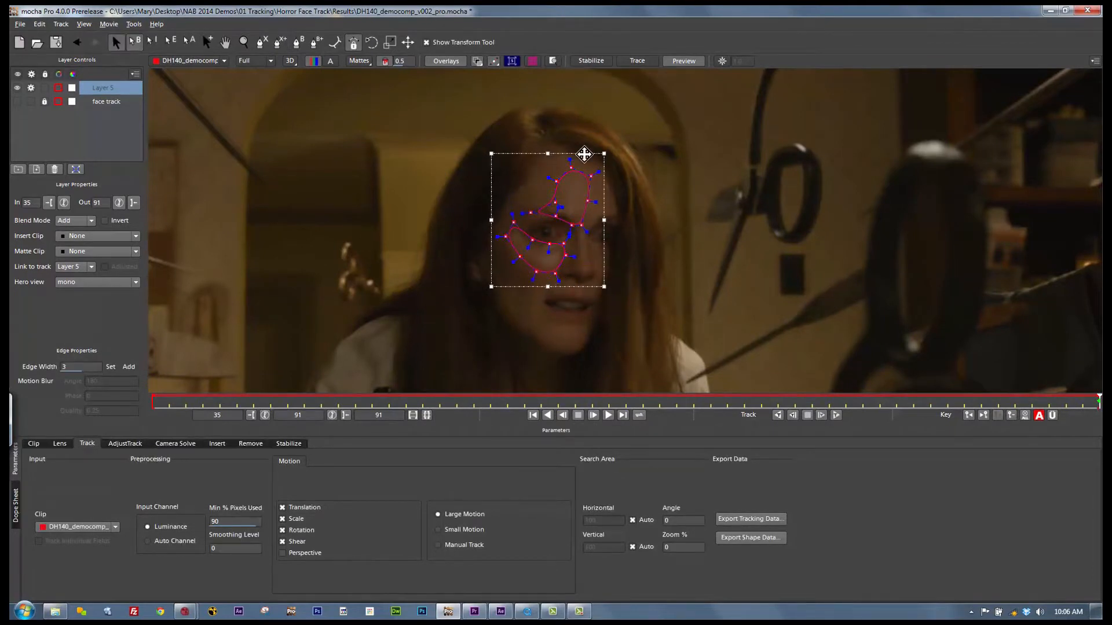
Step: Rename the new shape layer "face shine" and link it to the face track layer's motion
double_click(102, 87)
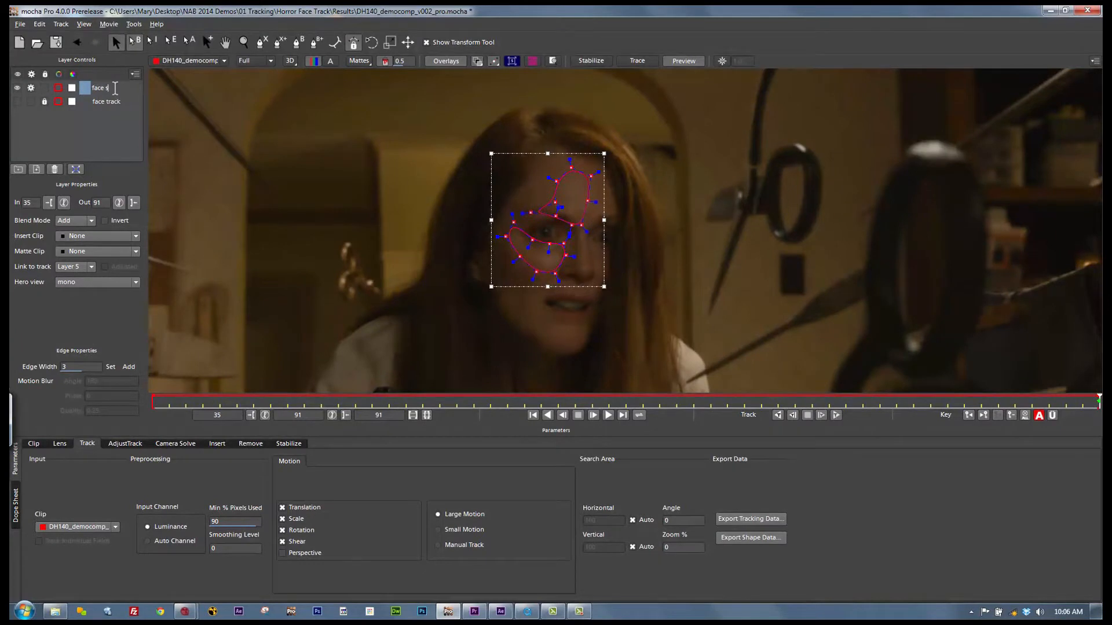
click(94, 287)
click(32, 266)
click(83, 269)
click(83, 288)
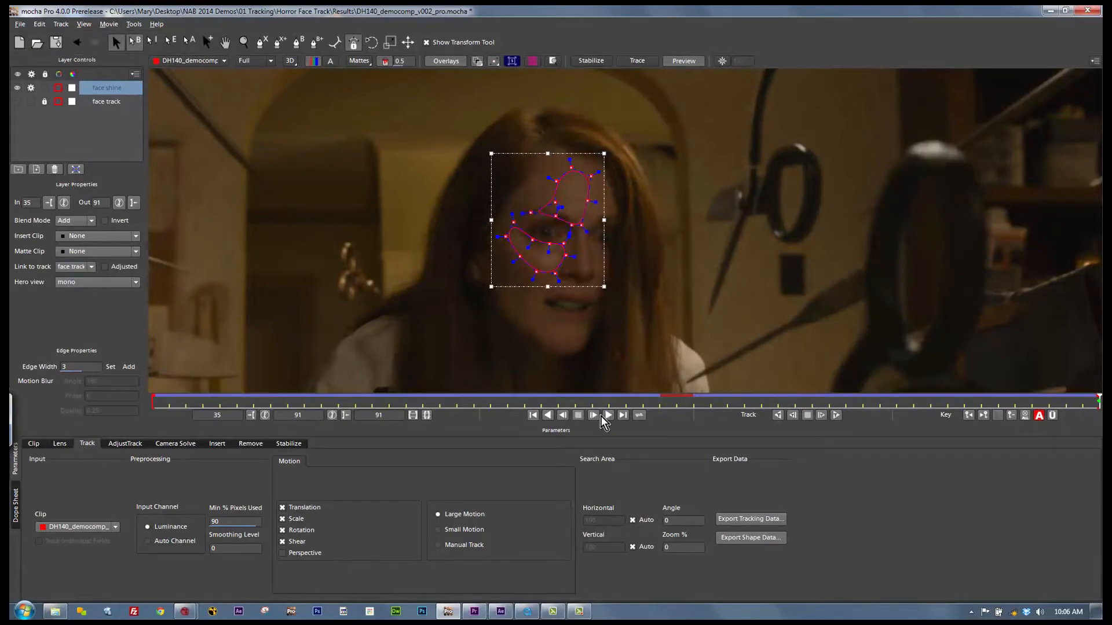
Step: Check how the face shine shapes follow the face in the clip, up close and in the full frame
mouse_move(1095, 400)
mouse_down()
mouse_move(198, 401)
mouse_move(97, 377)
mouse_move(508, 400)
mouse_move(1099, 400)
mouse_up()
click(245, 43)
drag(608, 174, 582, 266)
key(x)
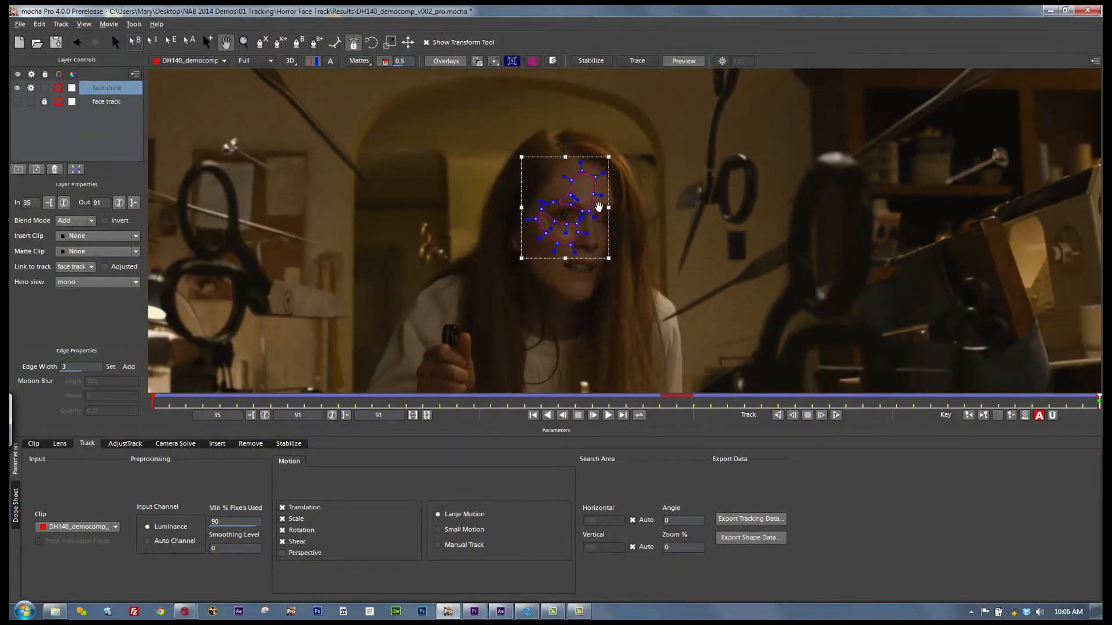
key(z)
mouse_move(599, 206)
mouse_down()
mouse_move(574, 263)
mouse_move(583, 275)
mouse_move(582, 215)
mouse_up()
key(x)
key(z)
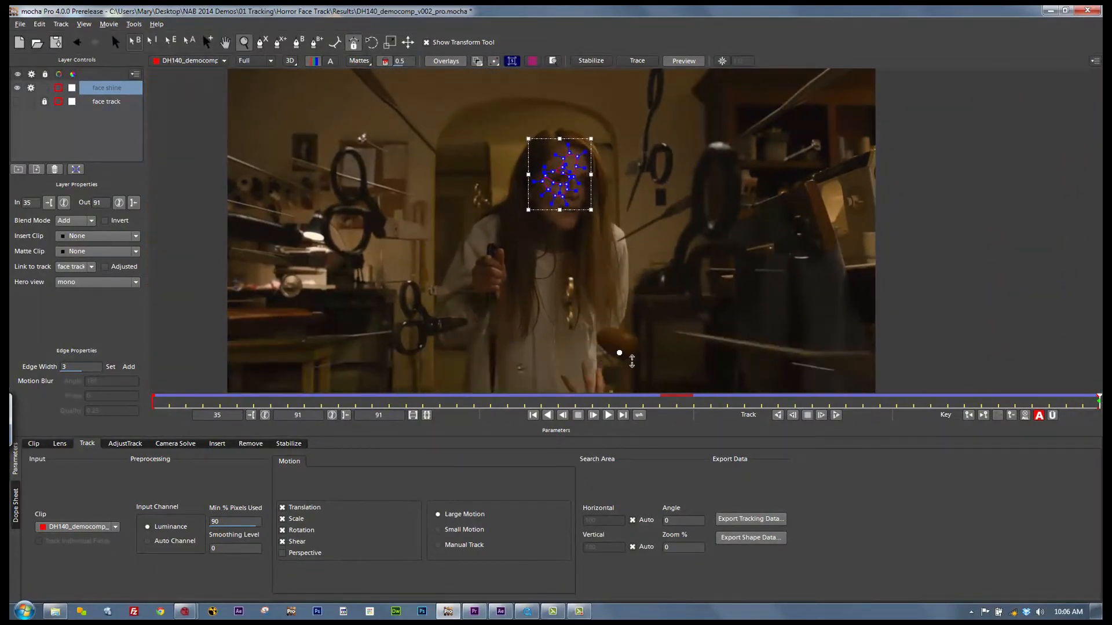
Step: Look through the available file formats for exporting the face shine tracking data, from After Effects to Nuke and Shake
click(766, 520)
click(692, 286)
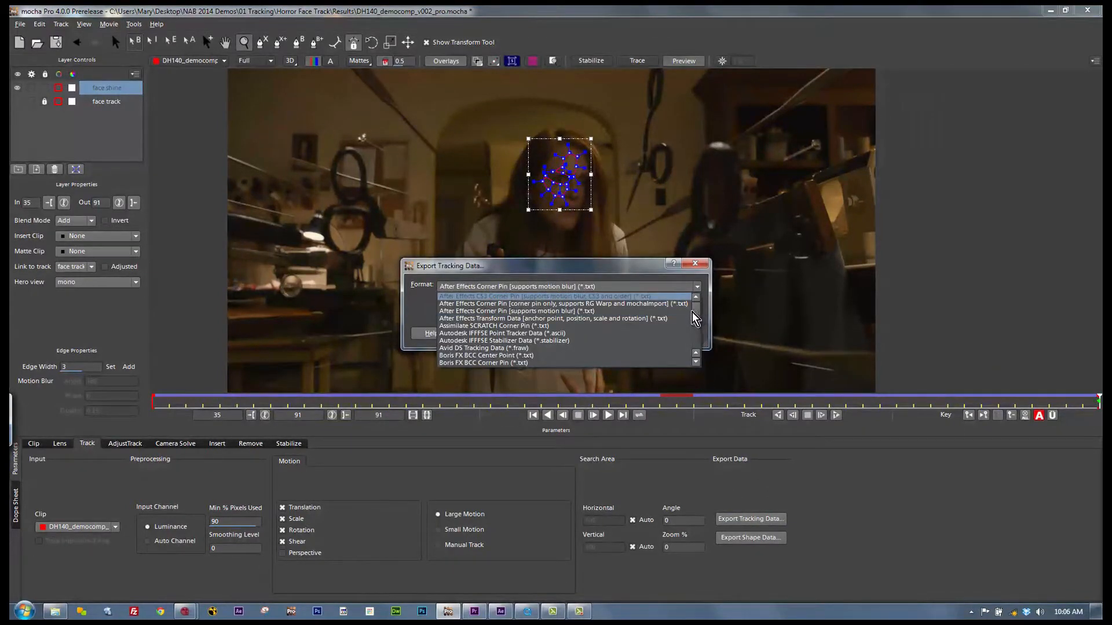
drag(700, 314, 699, 318)
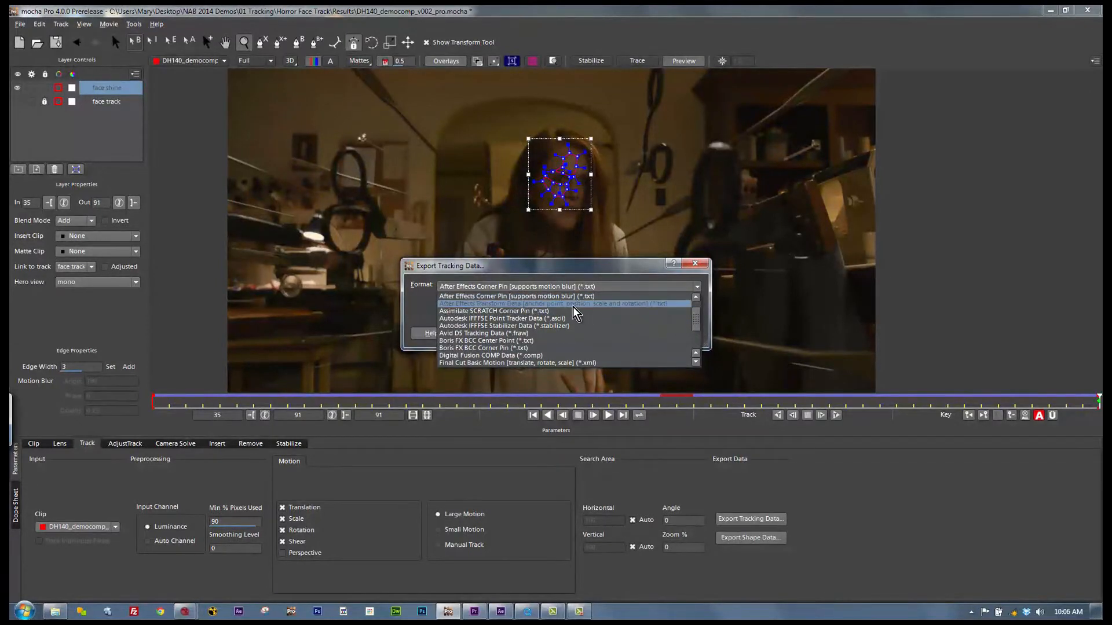
click(562, 311)
click(546, 287)
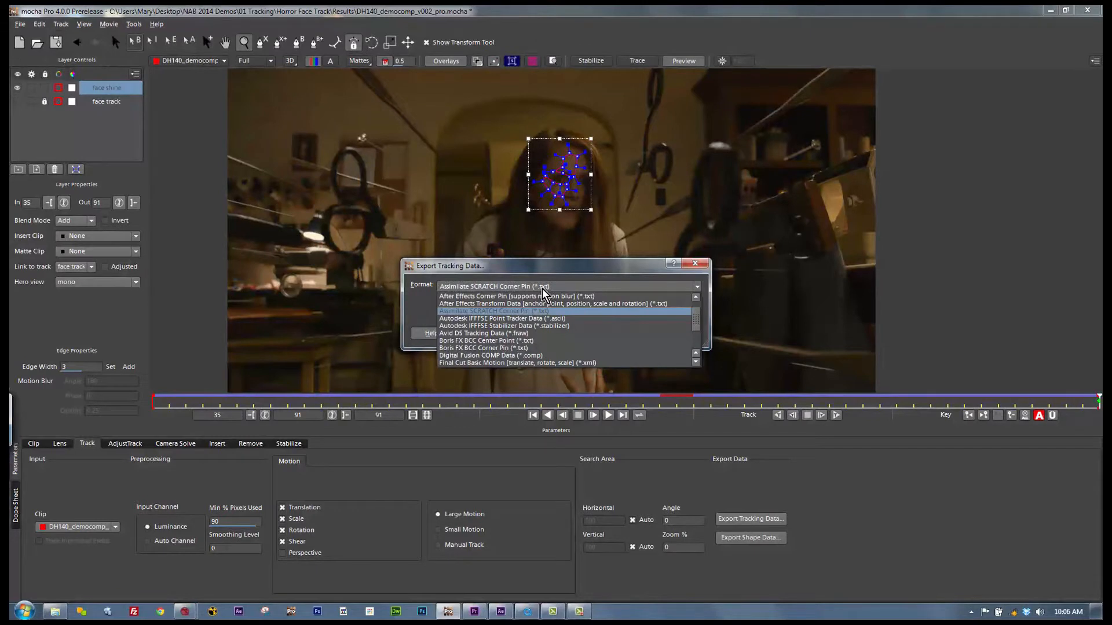
key(Down)
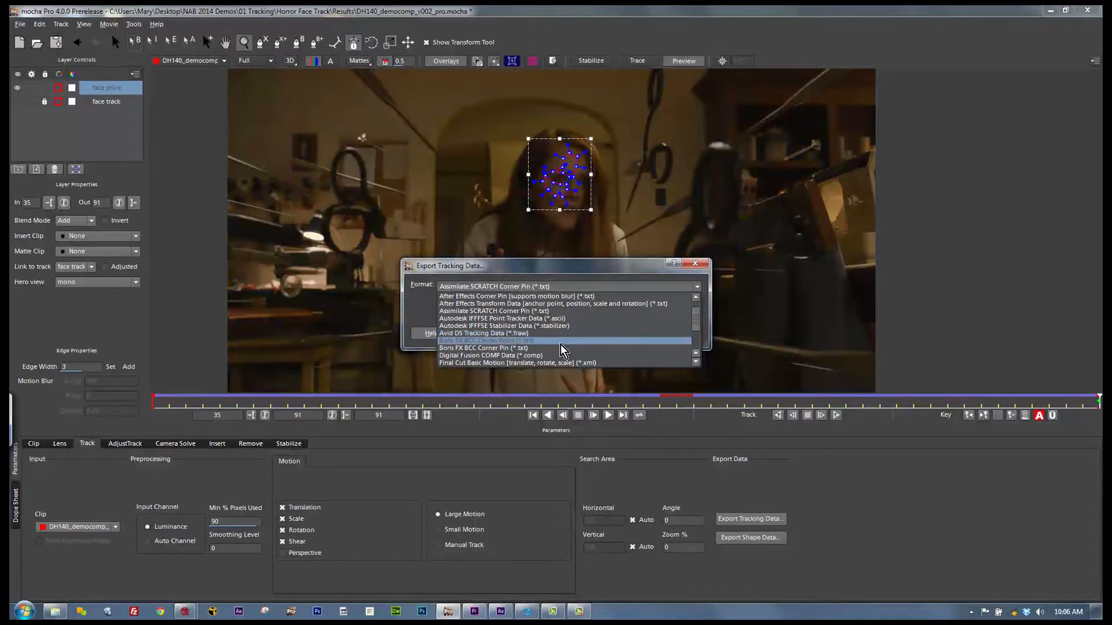
drag(697, 322, 700, 339)
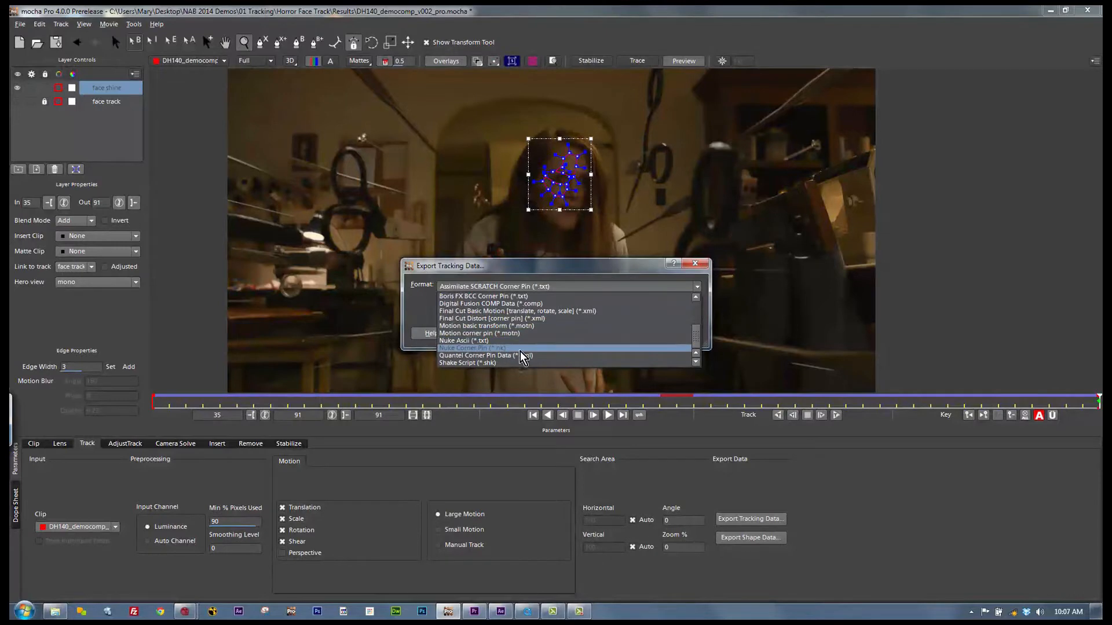
click(640, 368)
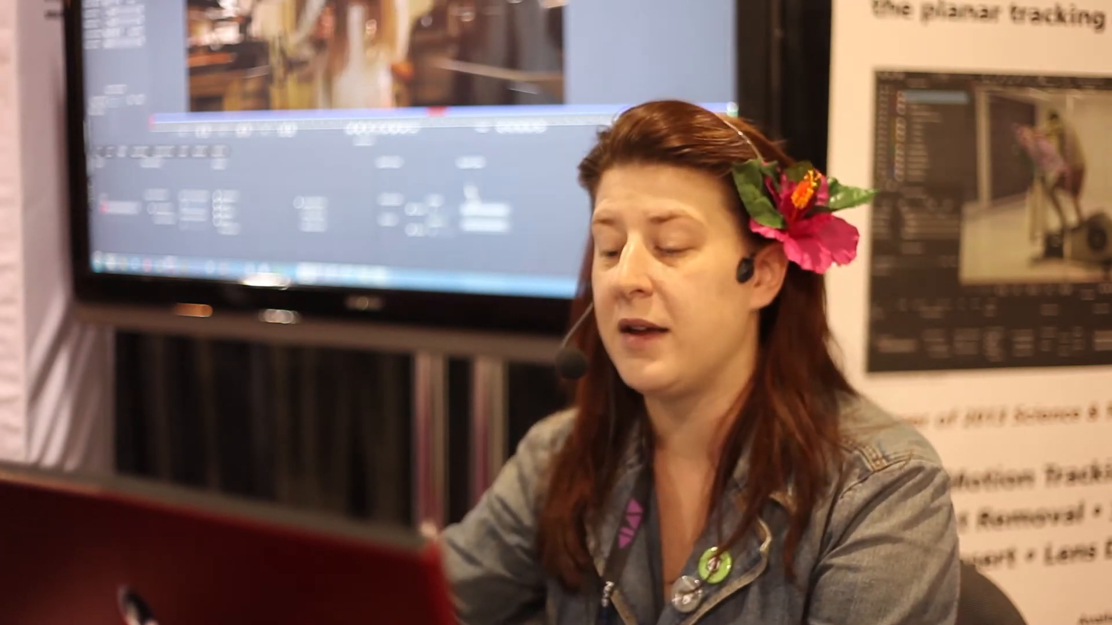
Step: Look through the available formats for exporting the face shine shape data, and close the export without saving
click(734, 540)
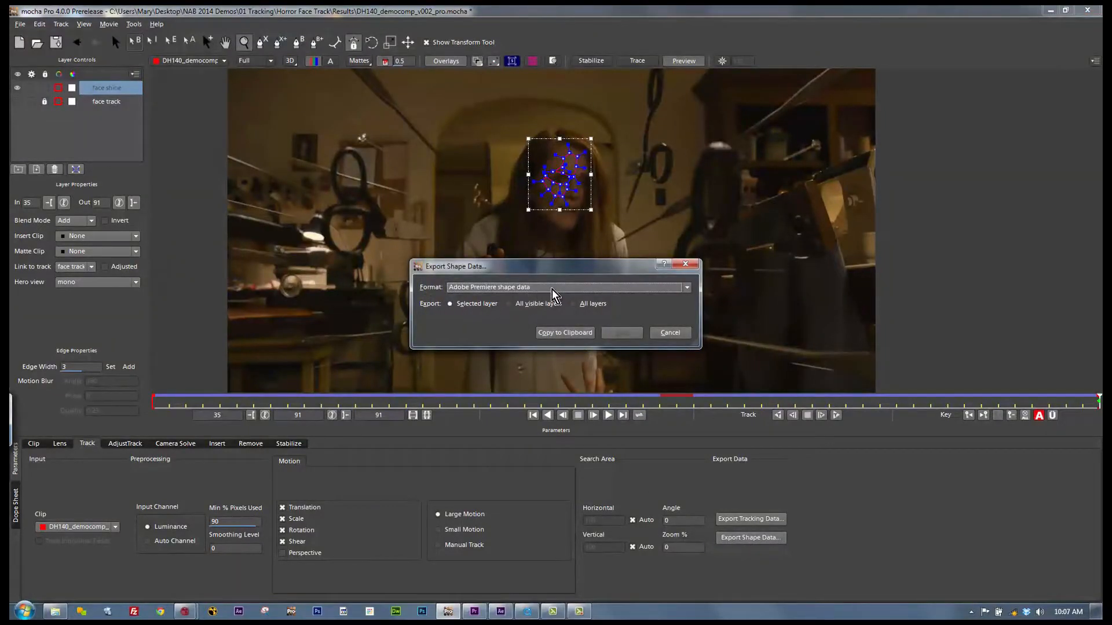
click(526, 288)
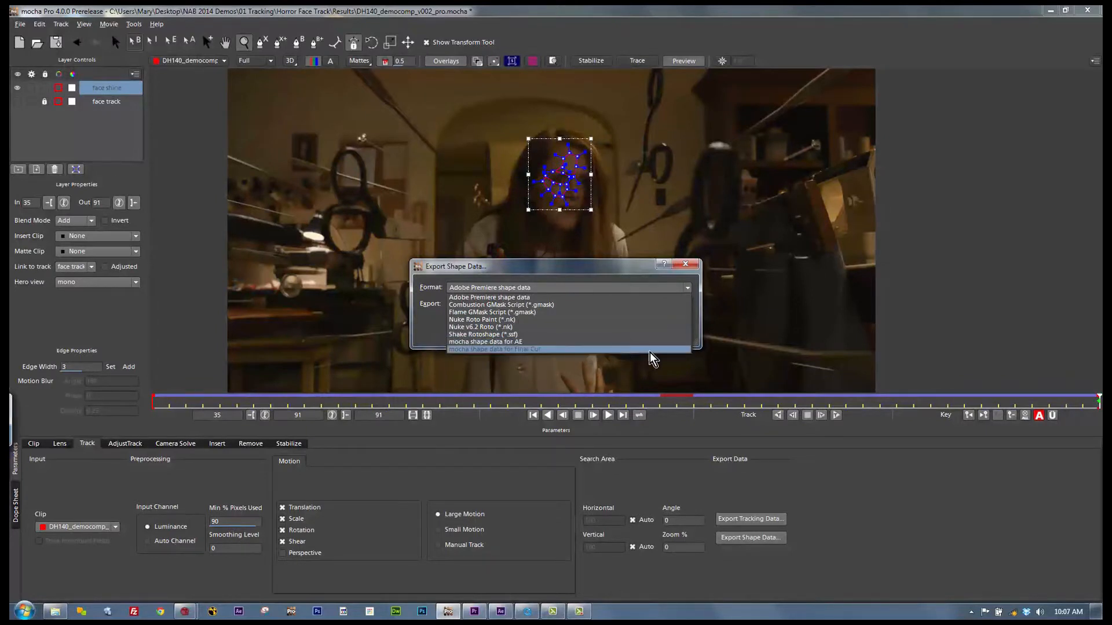
click(684, 267)
click(686, 265)
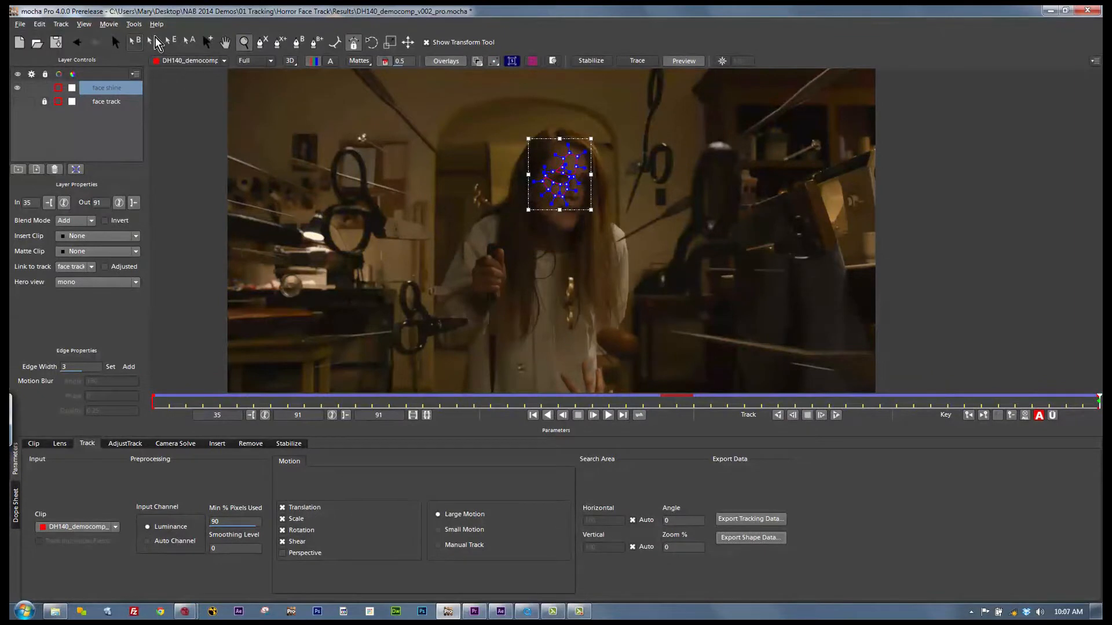
Step: Examine the matte, colorize and output options for exporting the rendered shapes
click(20, 23)
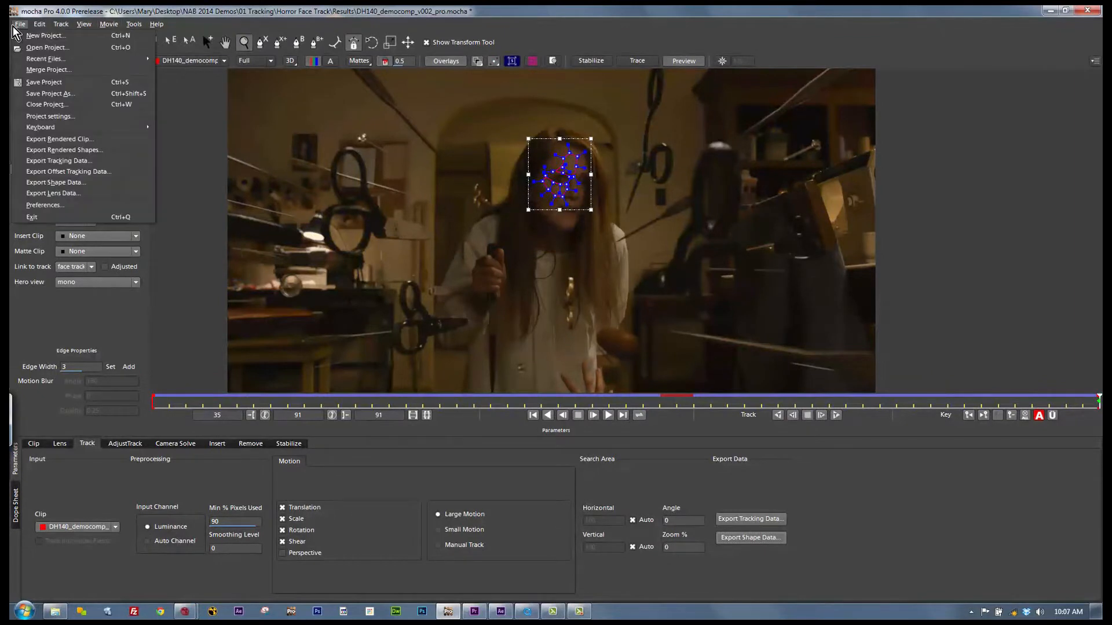
click(63, 150)
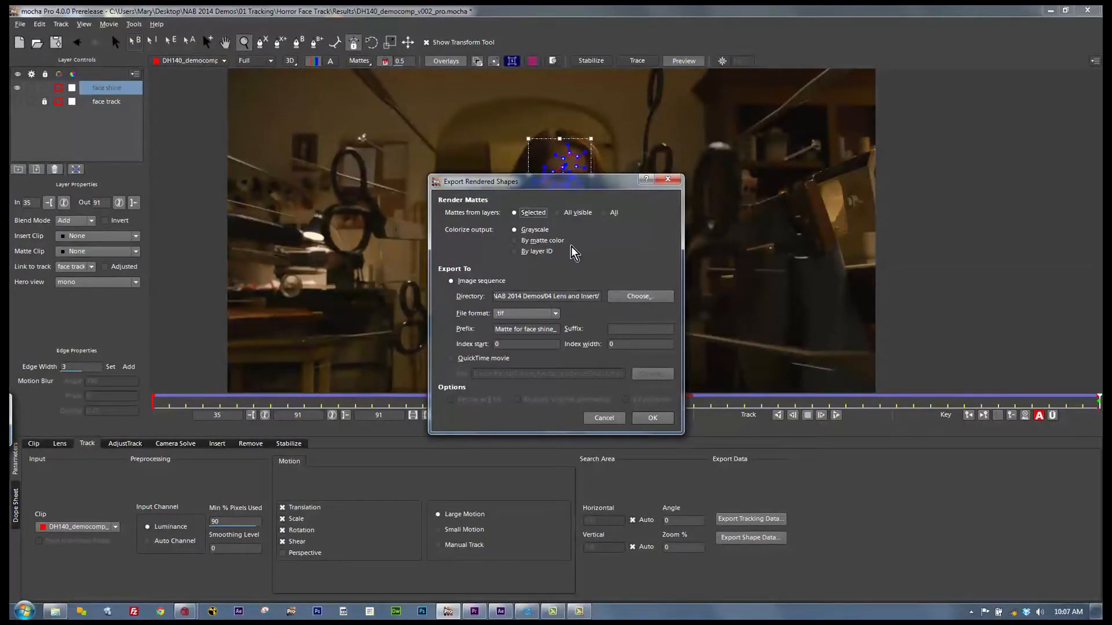
click(653, 417)
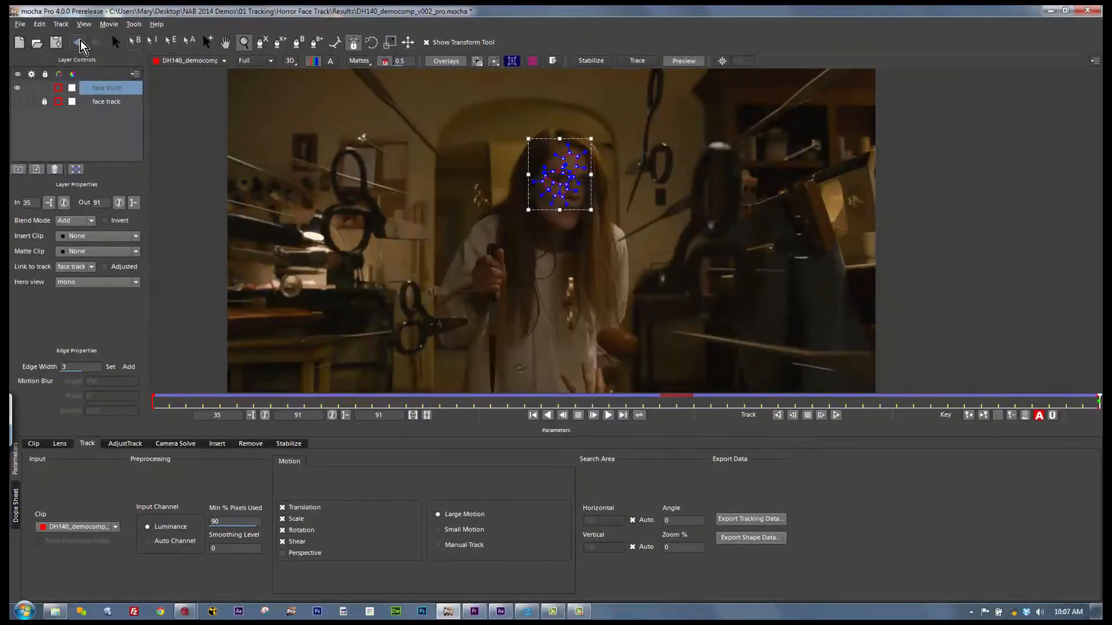
Step: Open the project GarbageCan_Demo_02_roto.mocha and go to its last frame, 171
click(20, 24)
click(26, 50)
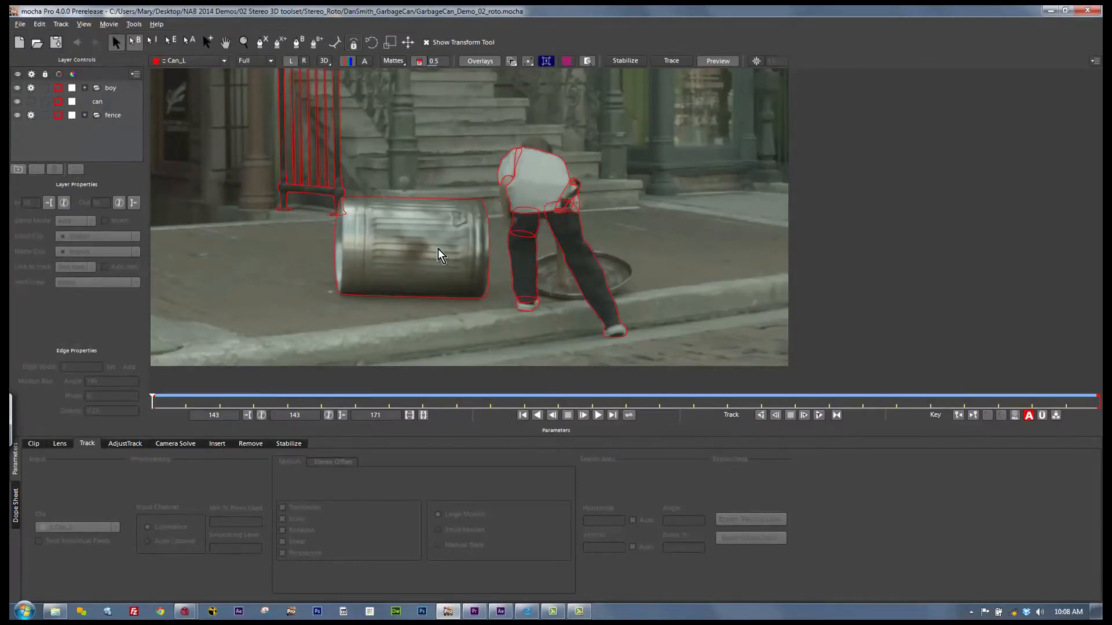
drag(154, 404, 795, 305)
key(x)
drag(507, 280, 547, 308)
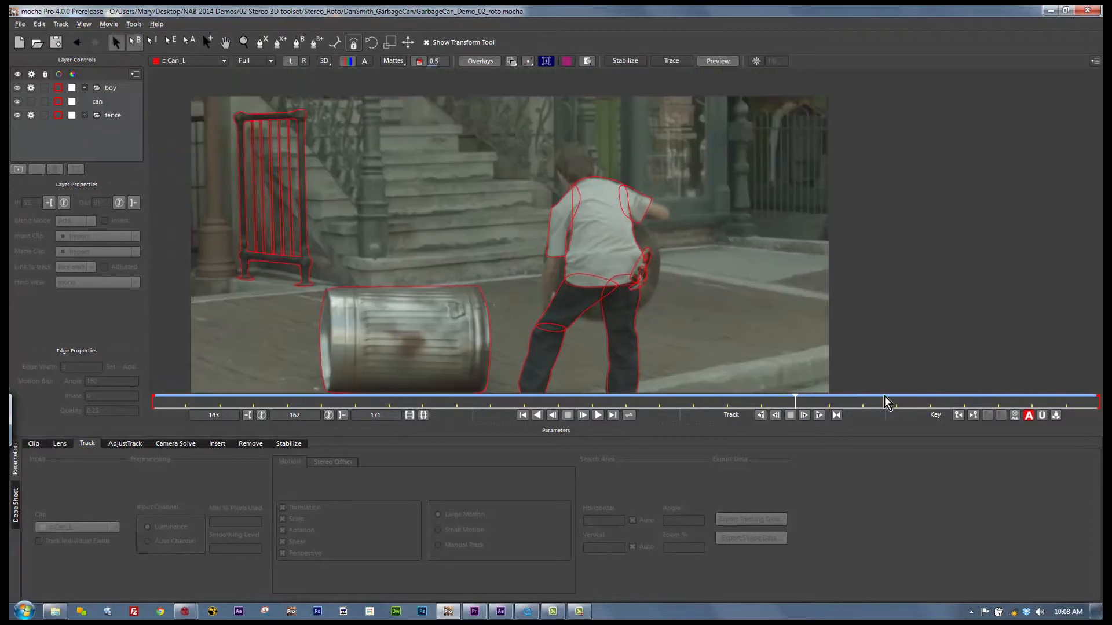
drag(794, 400, 1098, 406)
drag(623, 172, 595, 248)
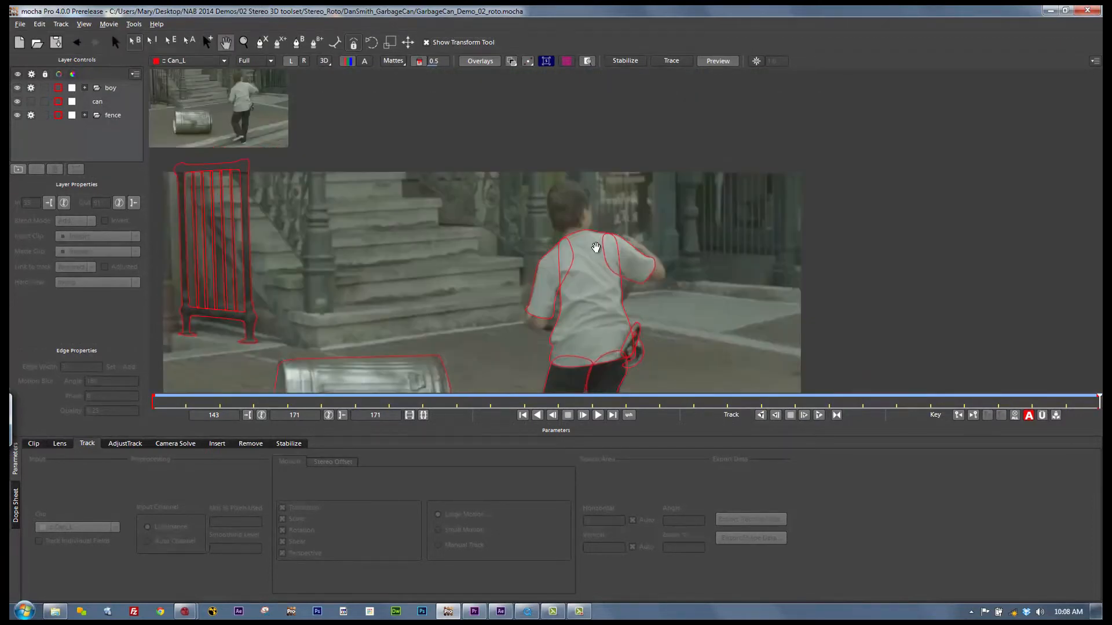
Step: Draw an X-spline around the boy's head at frame 171 and refine the placement of its points
click(260, 43)
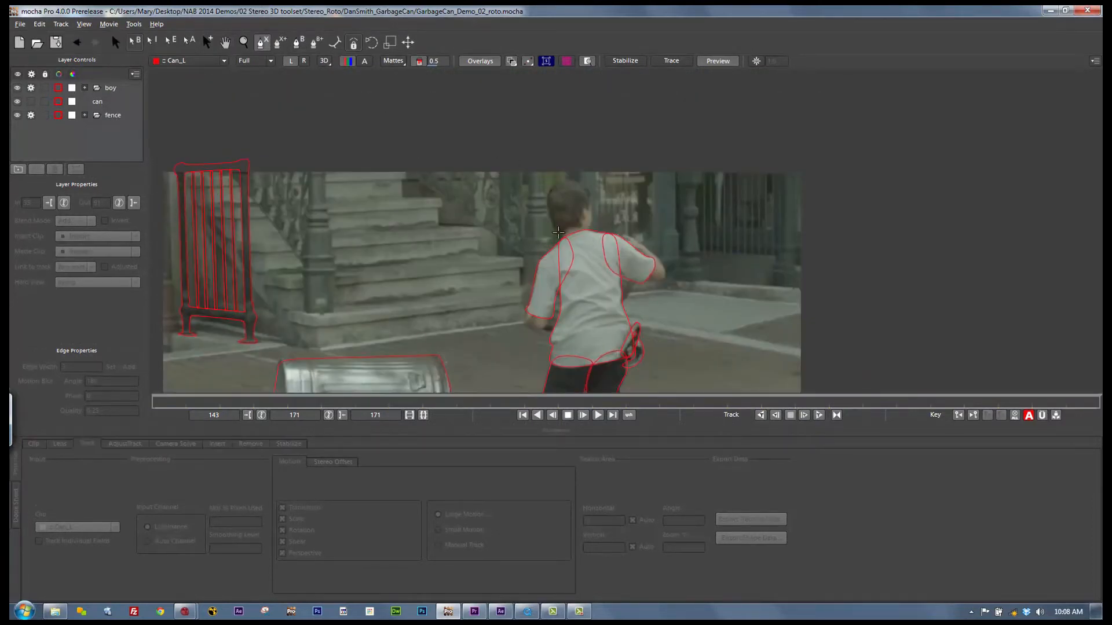
click(564, 239)
click(553, 229)
click(547, 212)
click(547, 196)
click(558, 183)
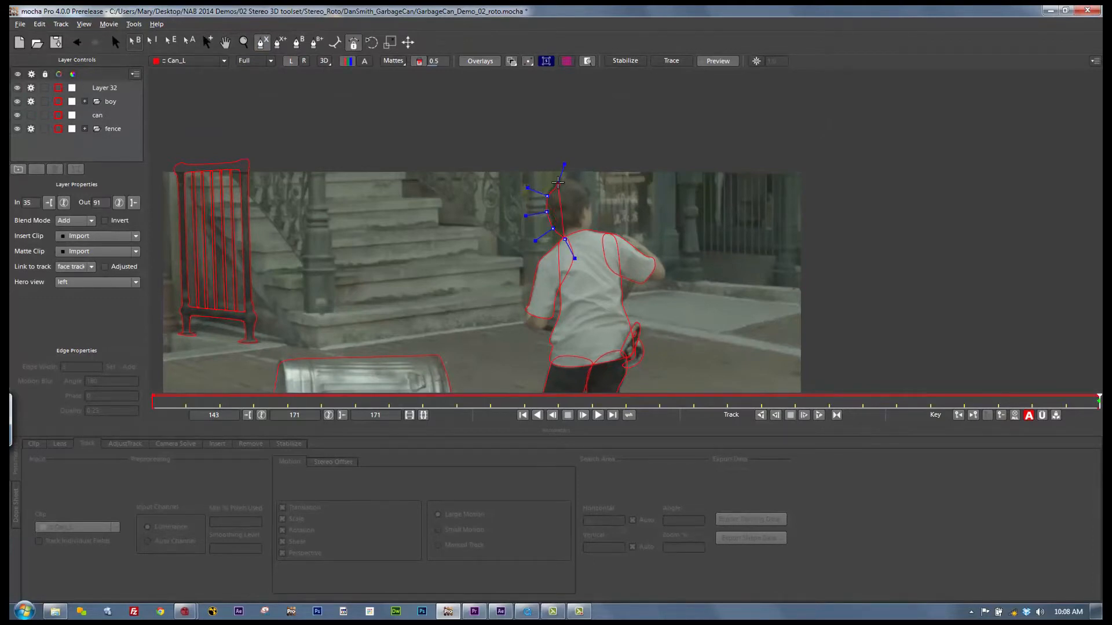
click(592, 198)
click(590, 213)
click(589, 225)
click(580, 237)
right_click(568, 238)
key(s)
drag(601, 174, 544, 191)
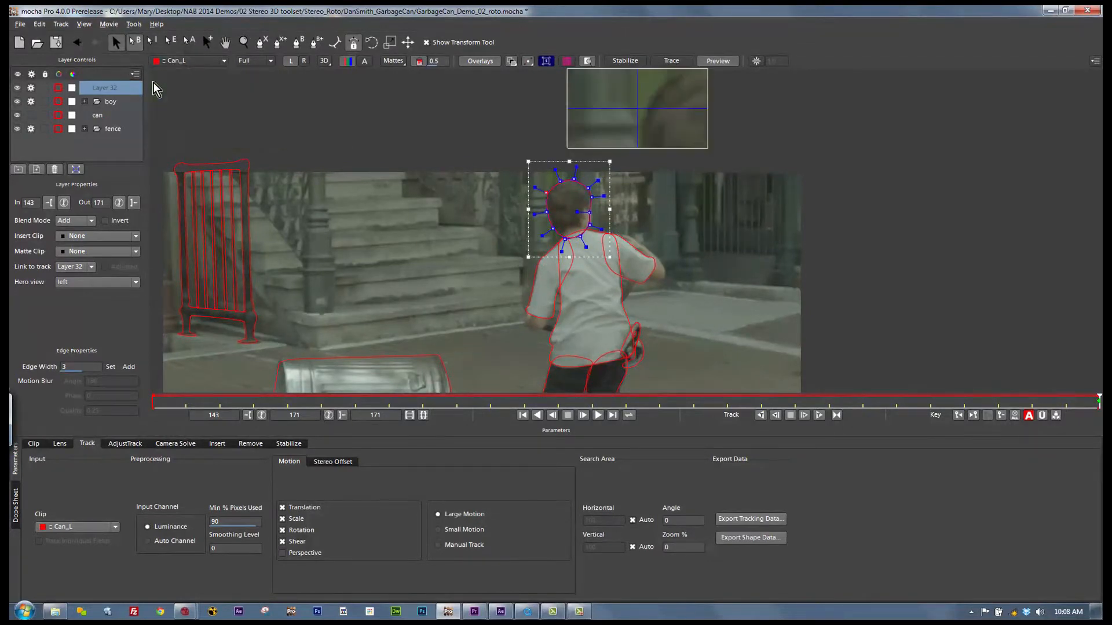
Step: Turn off tracking for the boy and fence layer groups and select the new head layer
click(34, 101)
click(33, 124)
click(106, 86)
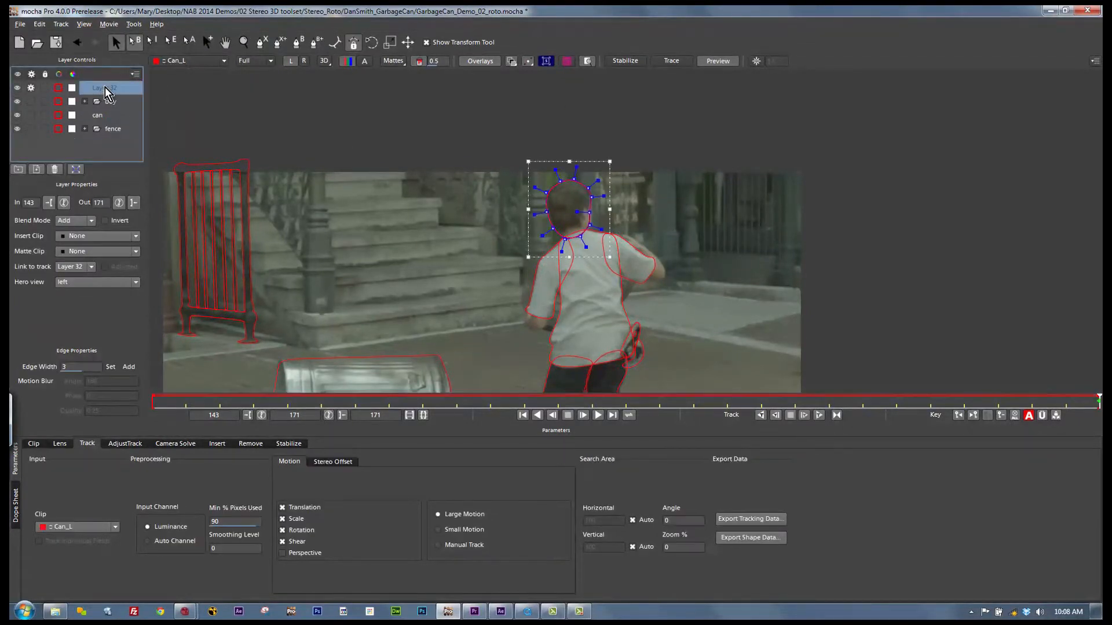
Step: Rename the new head layer as head track and track it backward from frame 171 to frame 150
double_click(105, 88)
text(head)
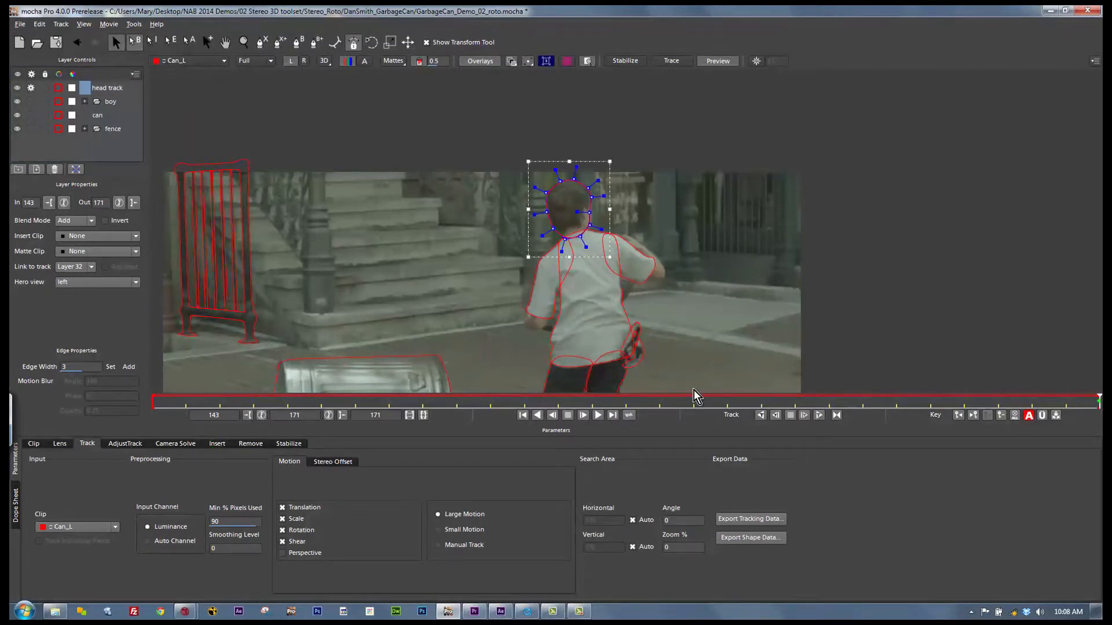
text( track)
click(760, 415)
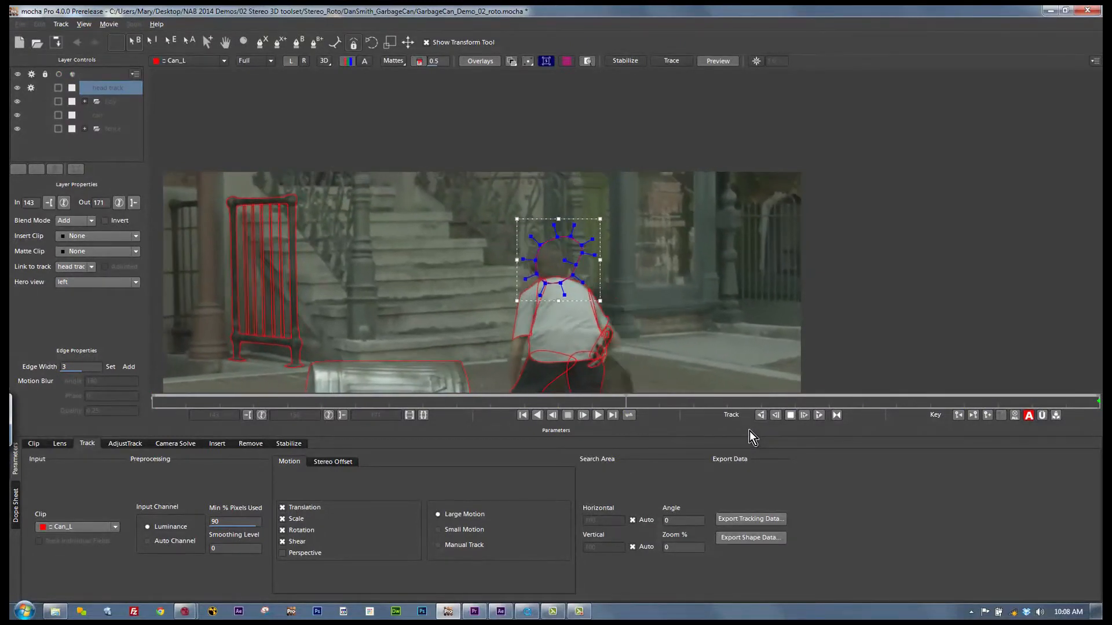
click(790, 415)
Step: Refit the head track spline to the boy's head at frame 162 and track it backward again to frame 150
drag(388, 399, 783, 379)
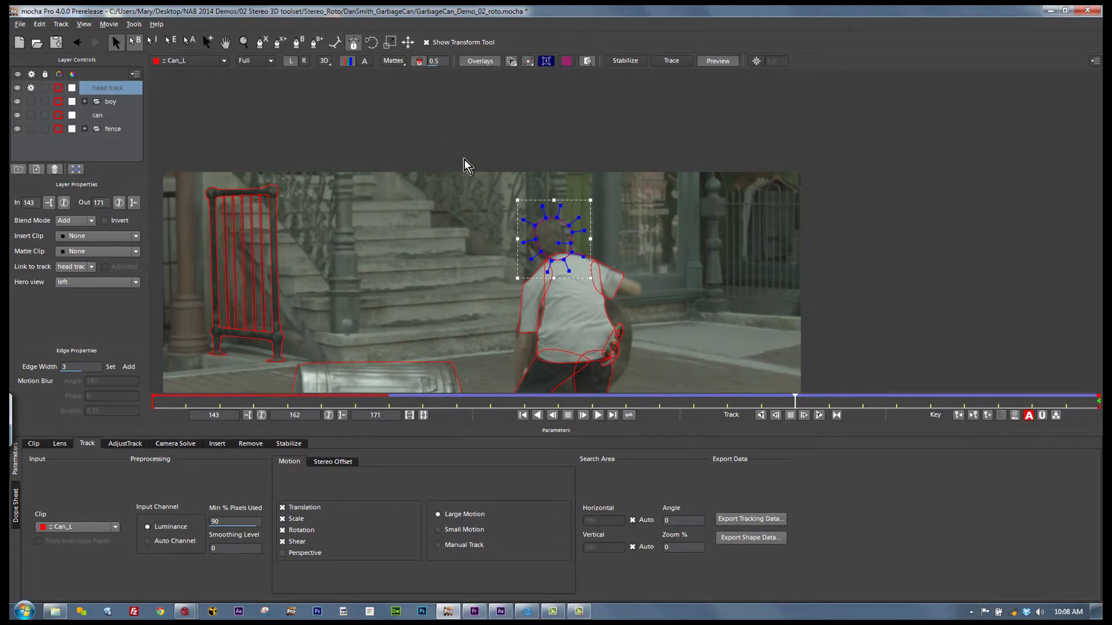
drag(570, 227, 533, 220)
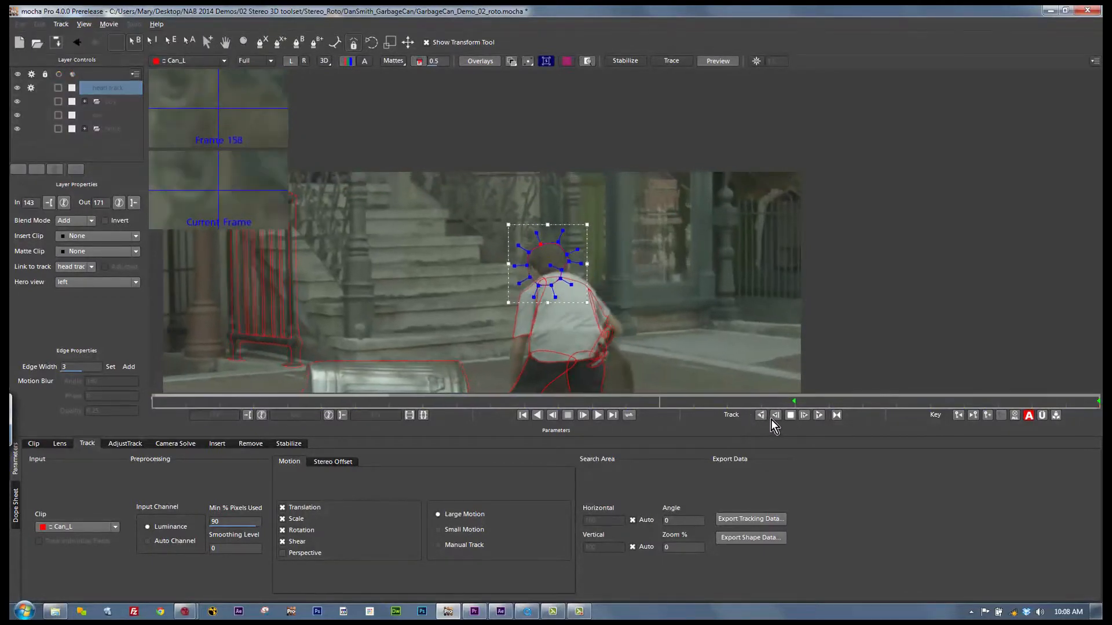
click(789, 415)
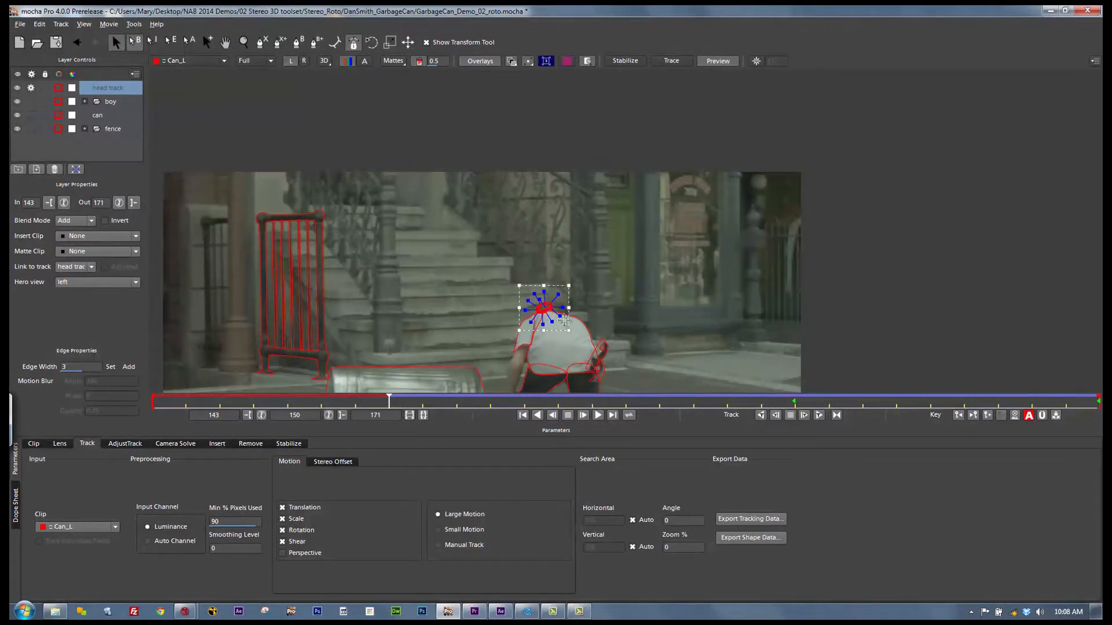
Step: Refit the head track spline at frames 150 and 149, then track it backward to frame 143
mouse_move(567, 331)
mouse_down()
mouse_move(581, 341)
mouse_move(559, 324)
mouse_up()
drag(385, 404, 354, 402)
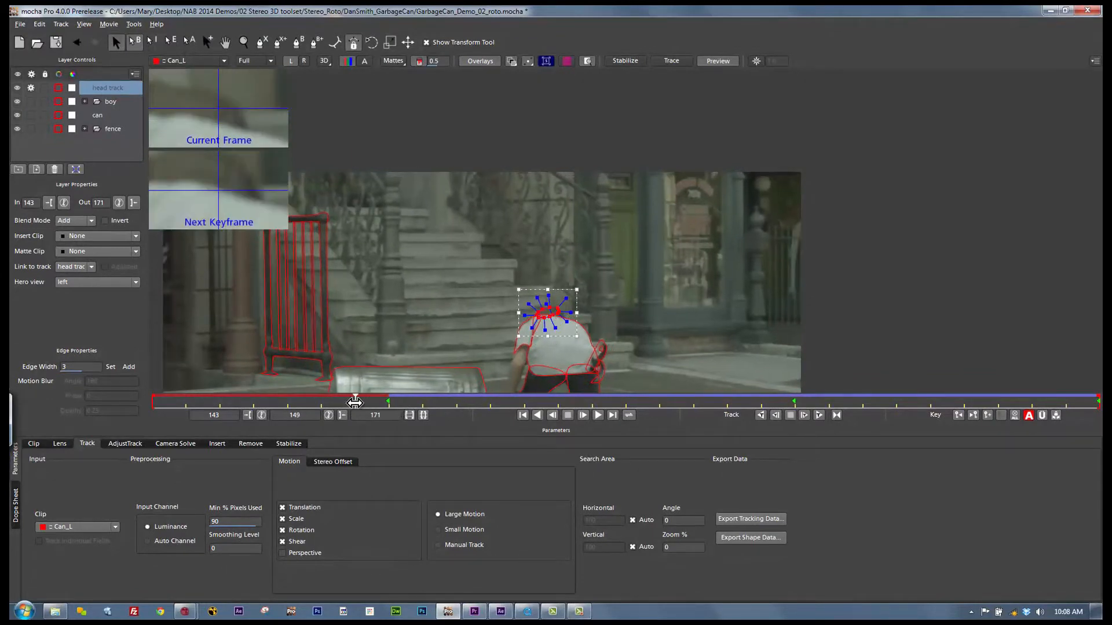
drag(556, 313, 578, 338)
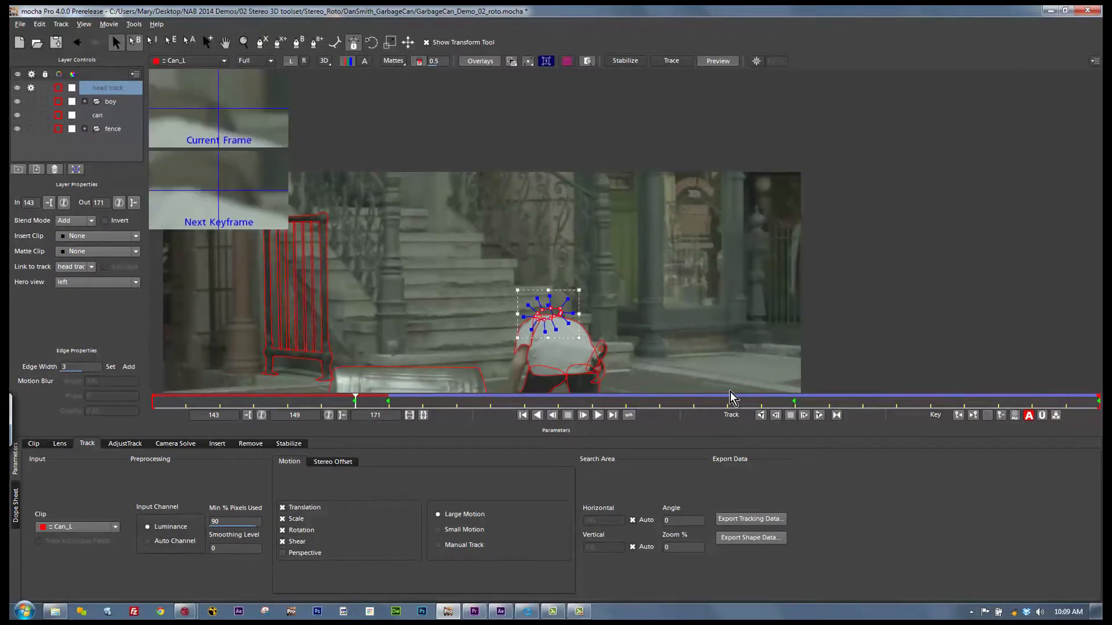
click(758, 416)
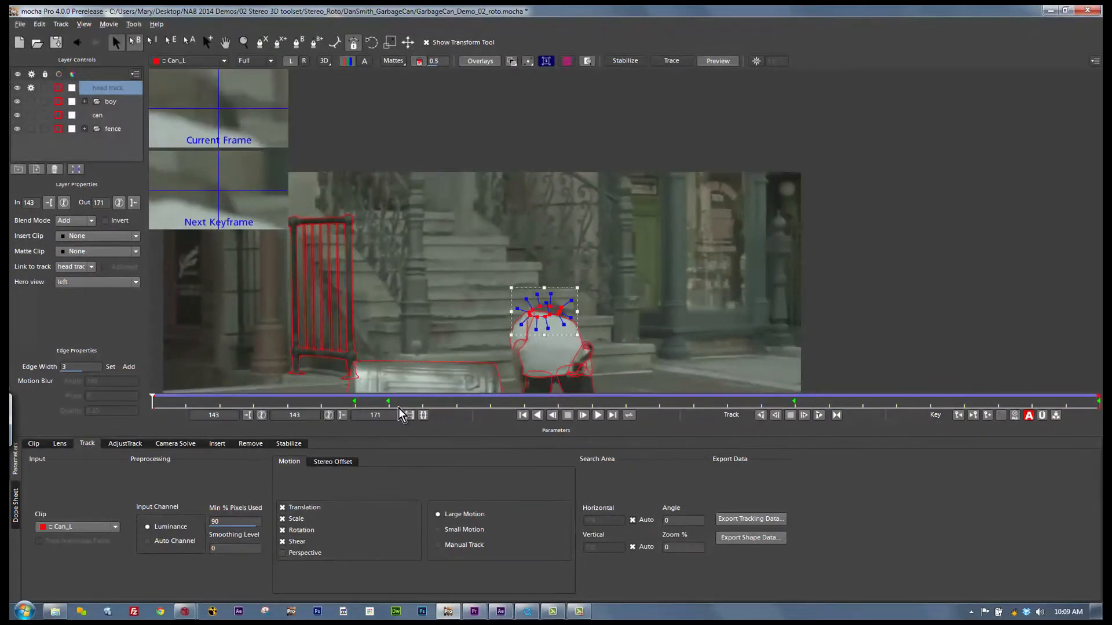
Step: Review the head track through to frame 171 and correct the spline around the boy's head at frame 159
drag(156, 400, 769, 297)
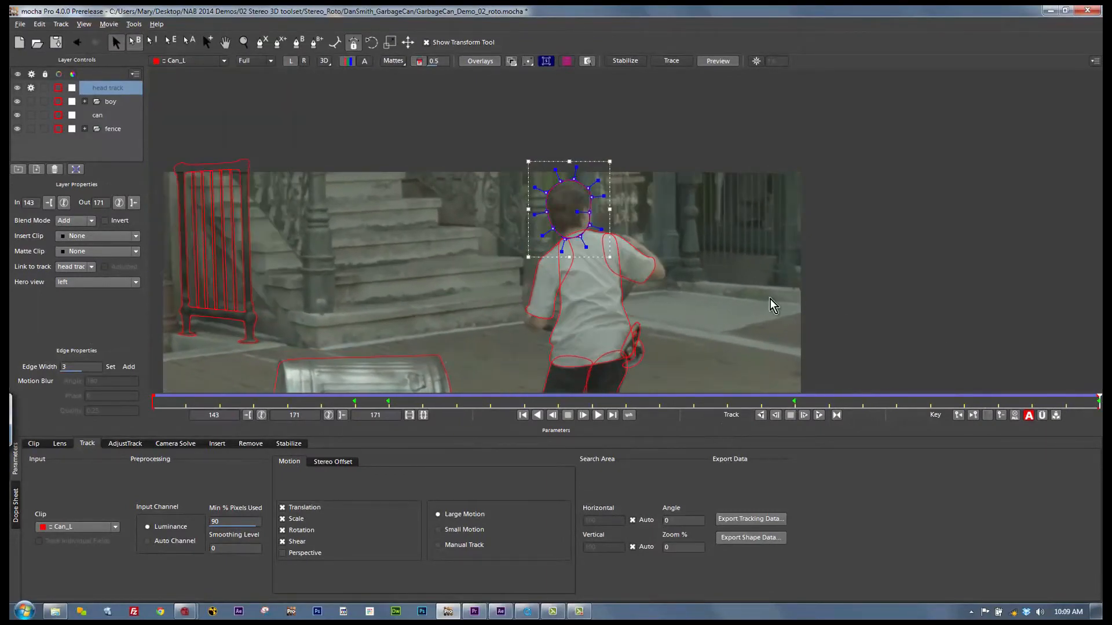
drag(1094, 401, 689, 374)
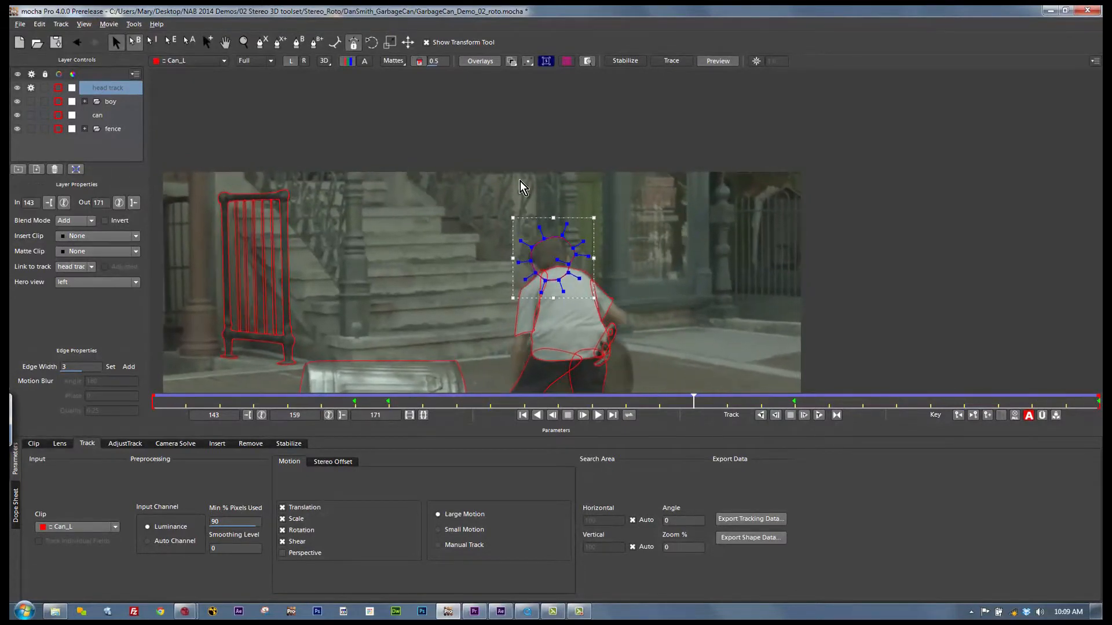
drag(591, 260, 567, 267)
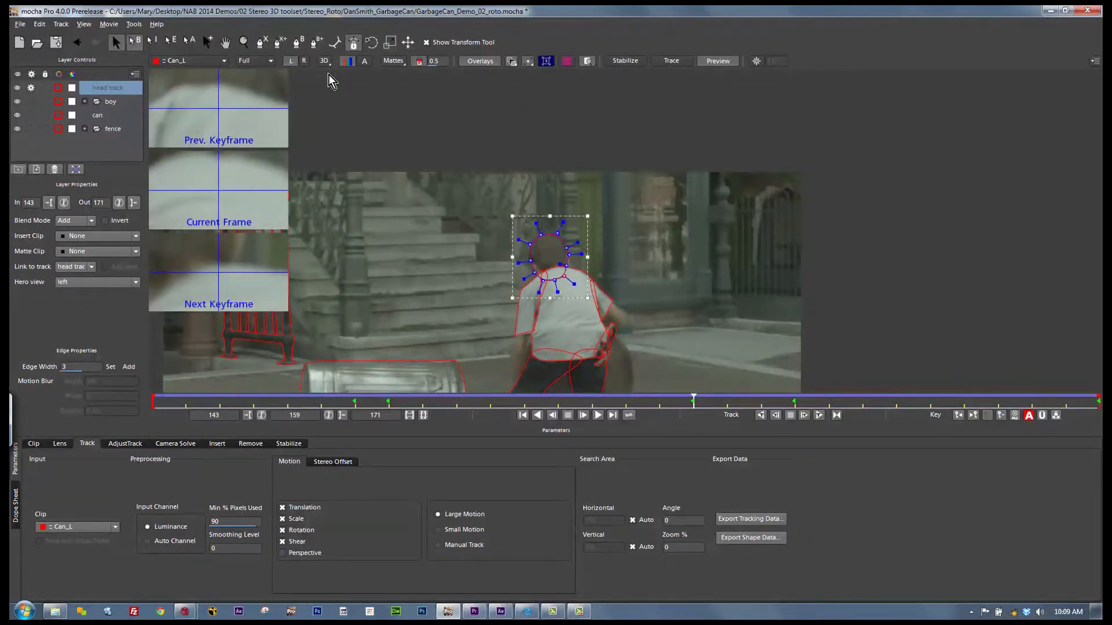
Step: Compare the shapes in the right and left stereo views, then select the can layer and show it in the right view
click(304, 61)
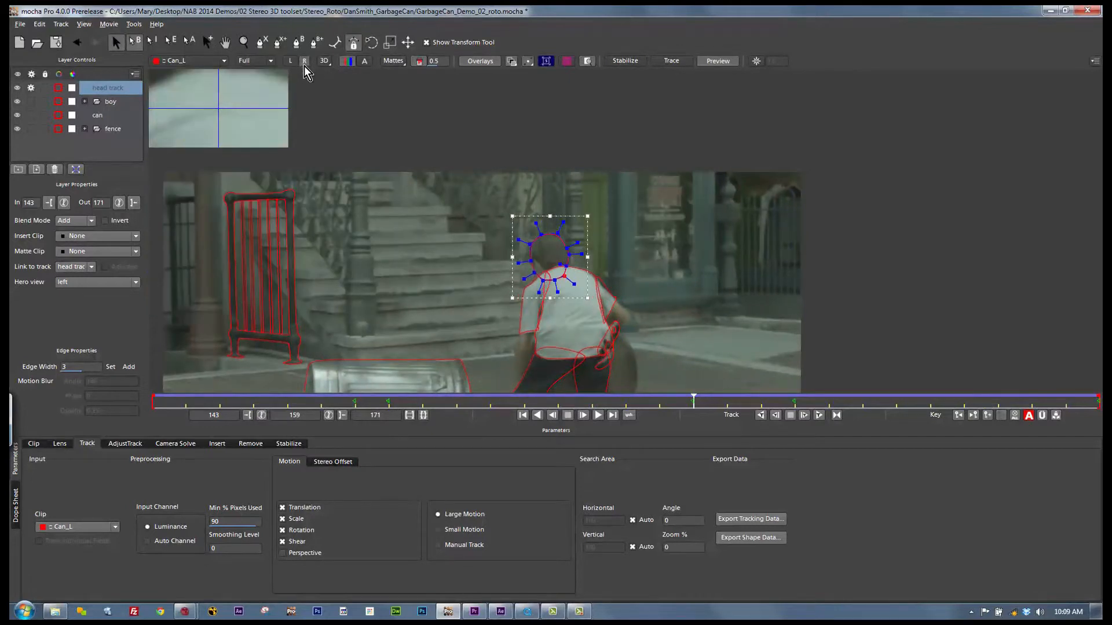
click(290, 60)
click(439, 362)
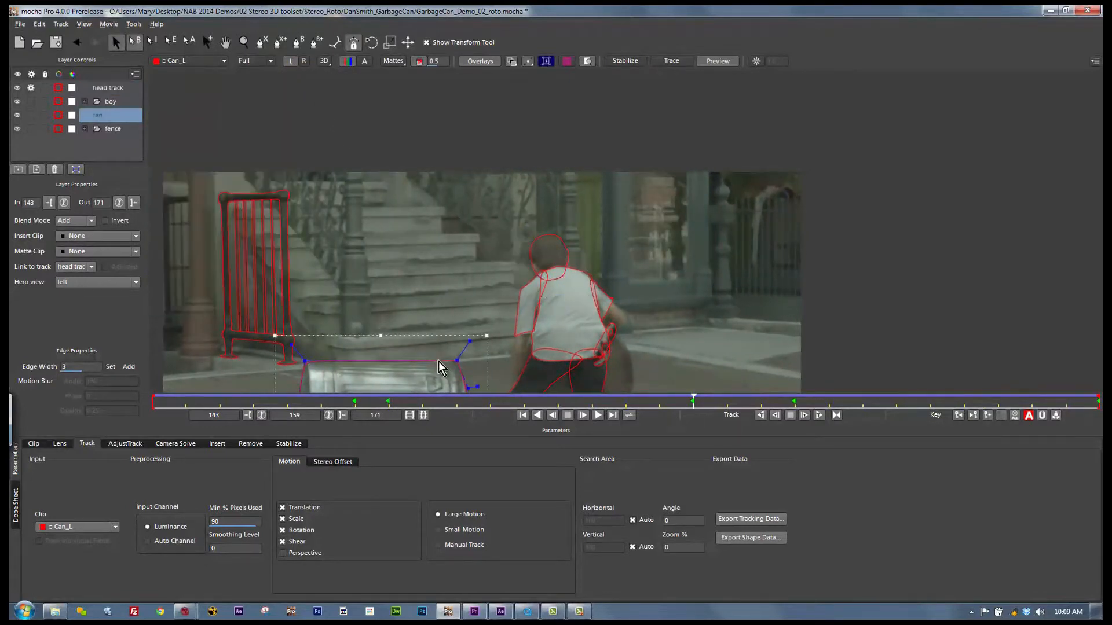
click(303, 61)
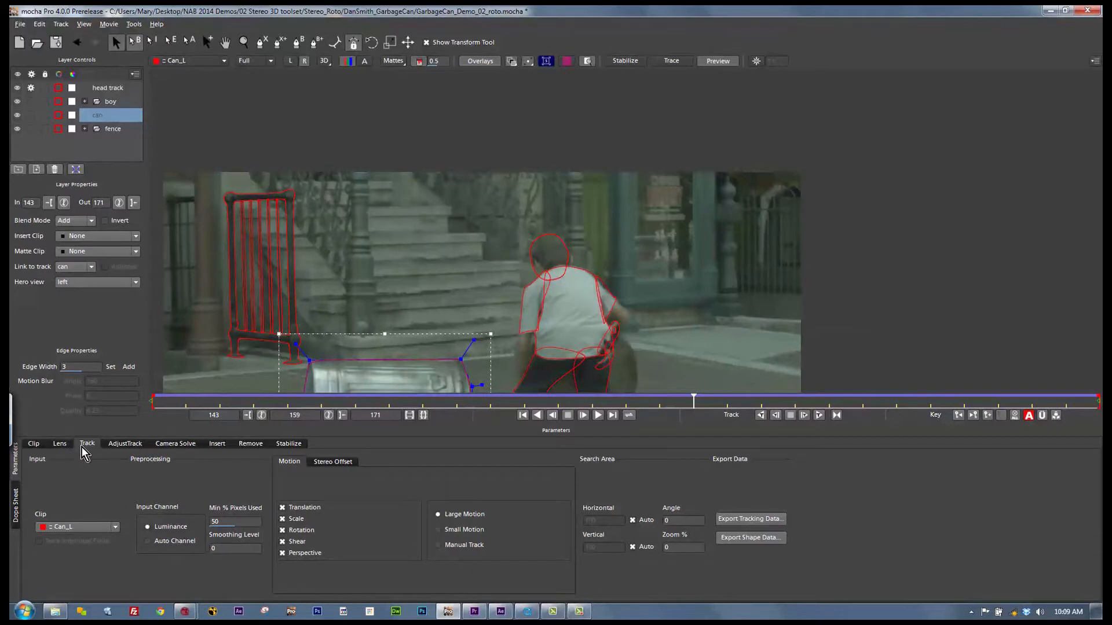
Step: Open the shape data export and set it to Nuke v6.2 Roto (*.nk) for all visible layers
click(727, 540)
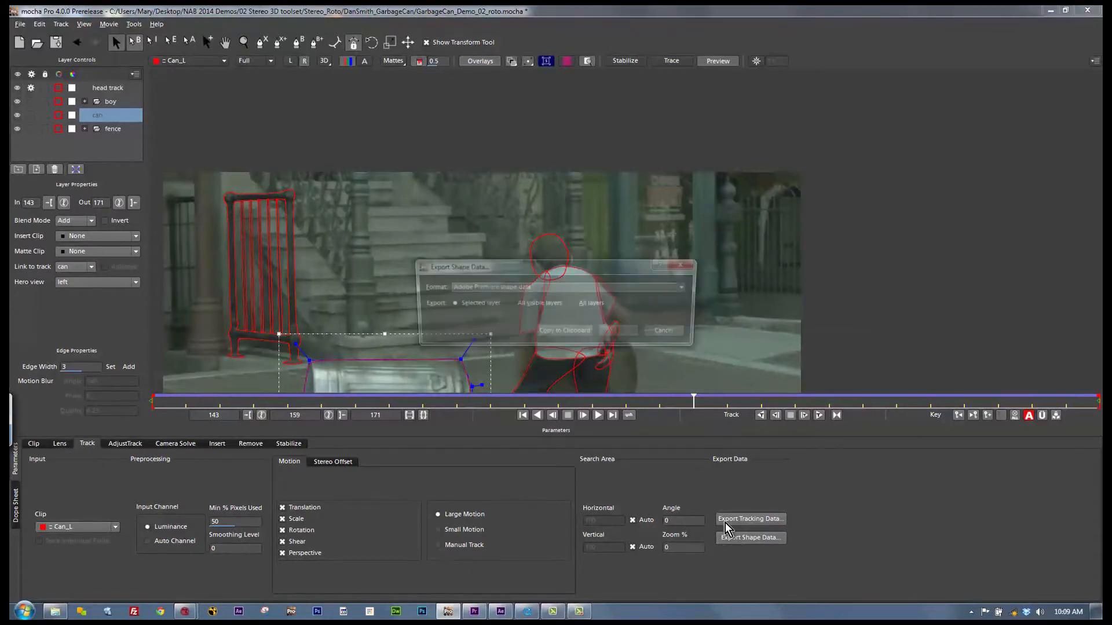
click(515, 289)
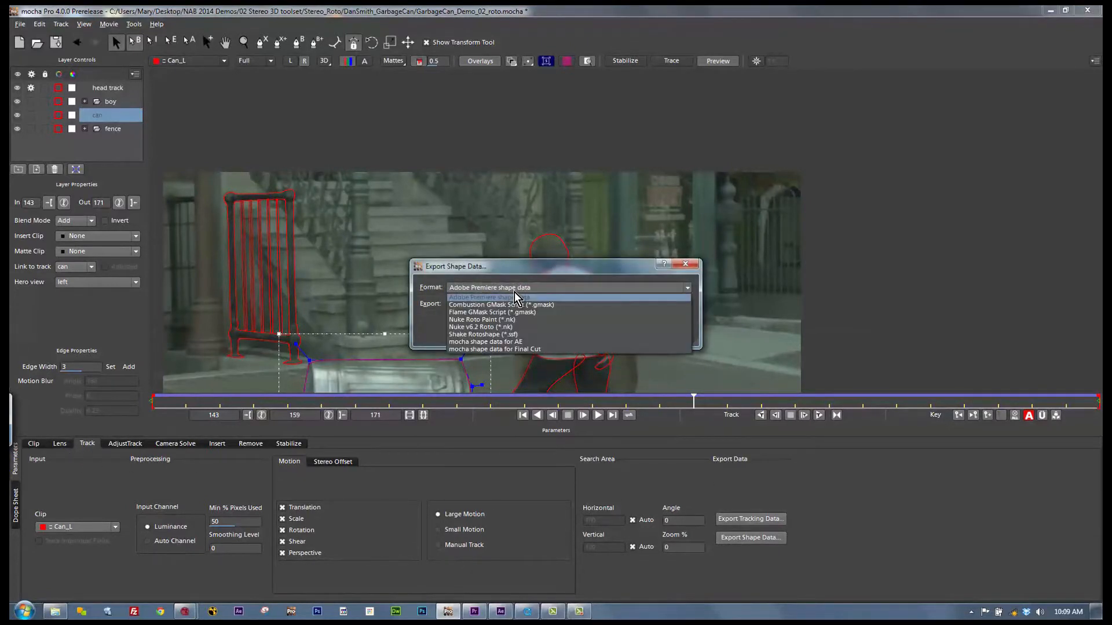
click(499, 327)
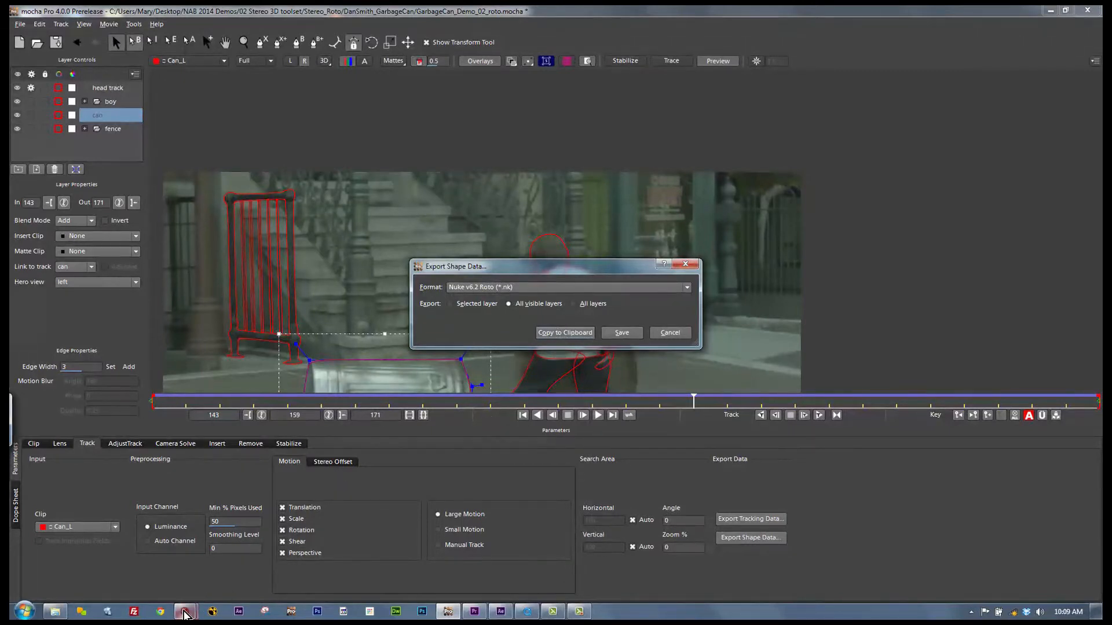
Step: Switch to Nuke and open the recent script boy_roto_01.nk
mouse_move(184, 613)
click(230, 527)
click(25, 43)
mouse_move(81, 114)
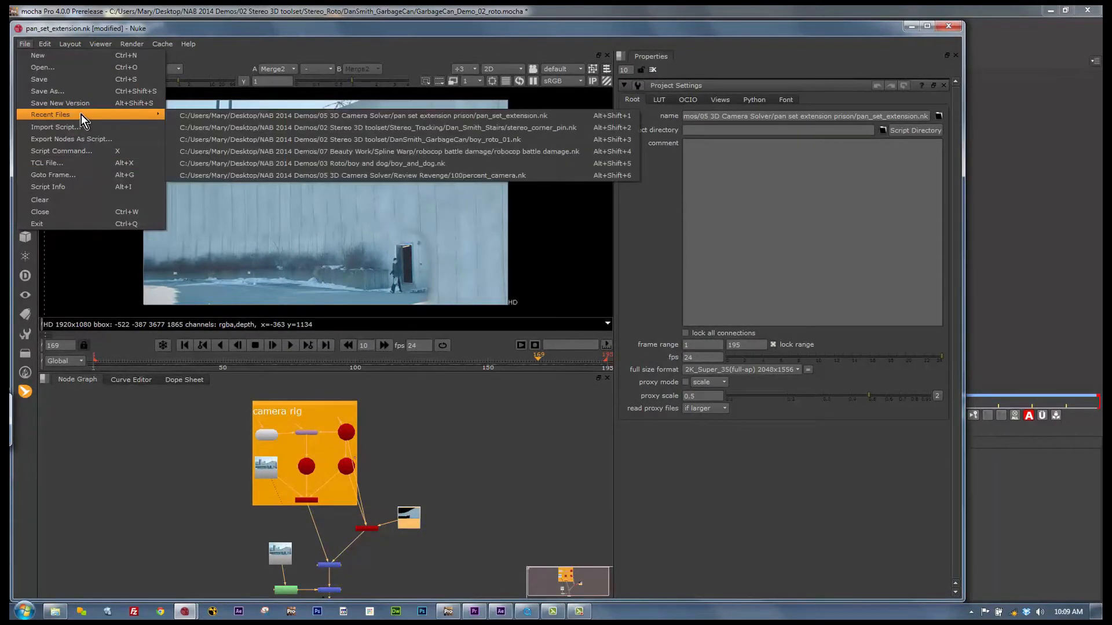
click(217, 139)
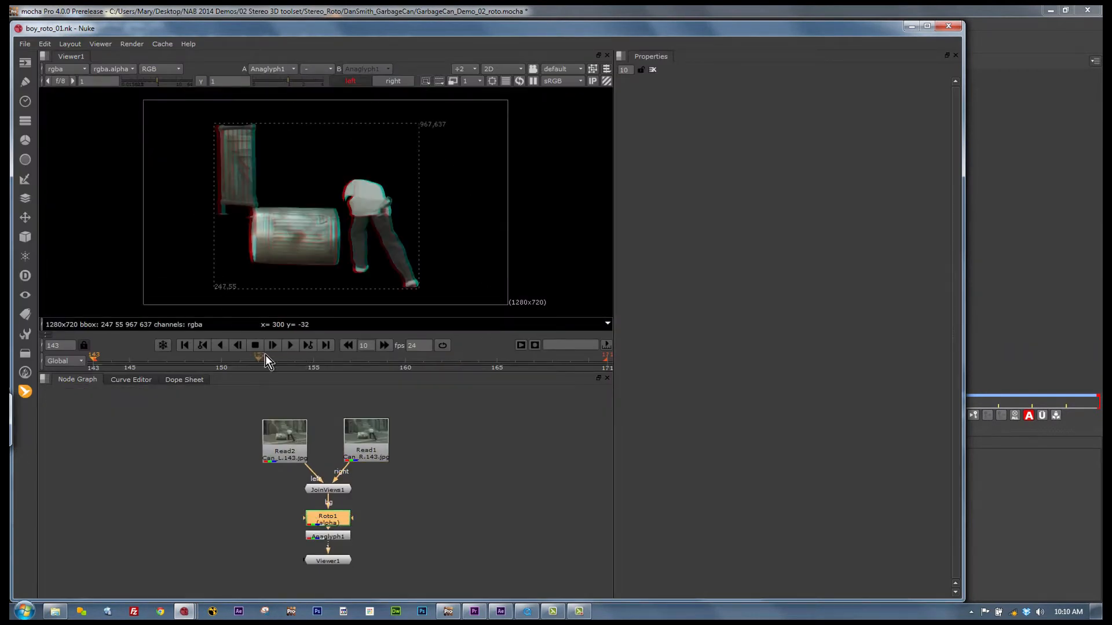
Step: Go to frame 144, open the Roto1 node's properties and look through its left and right view splines
mouse_move(104, 360)
mouse_down()
mouse_move(394, 381)
mouse_move(112, 362)
mouse_up()
double_click(338, 518)
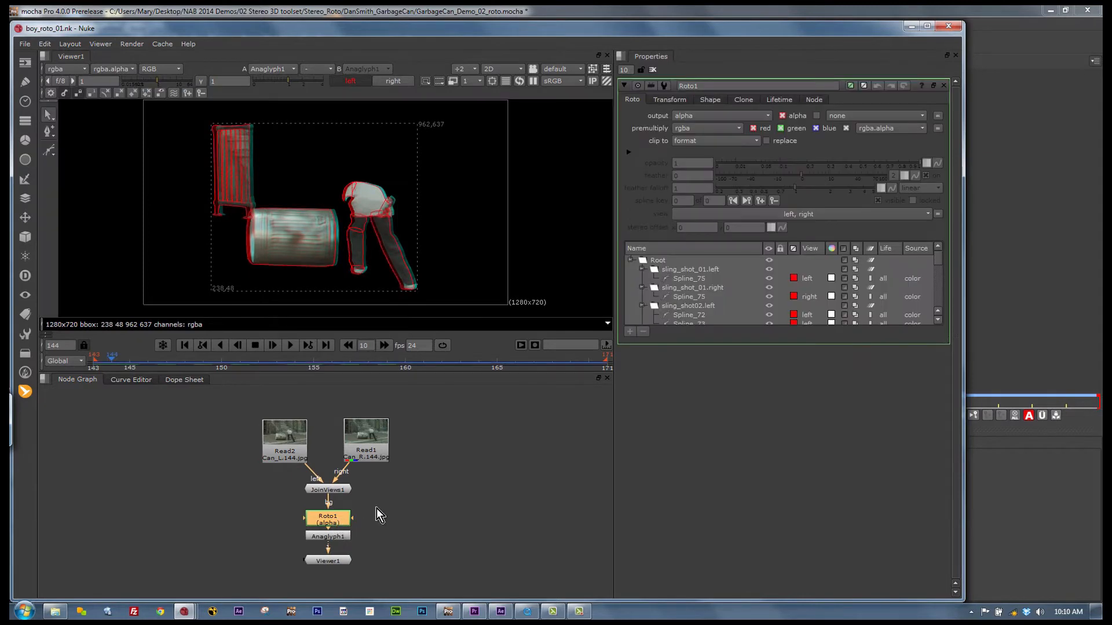
drag(939, 261, 946, 238)
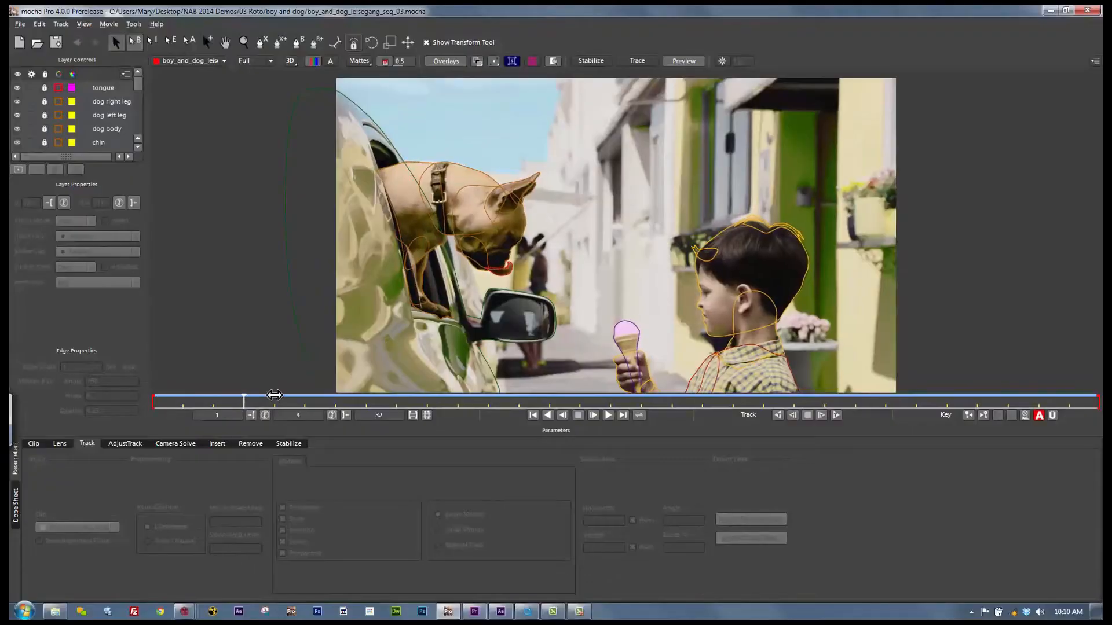
Step: Go to frame 30 of the boy and dog project in mocha Pro and copy the layers' shape data to the clipboard
drag(689, 370, 878, 320)
click(111, 88)
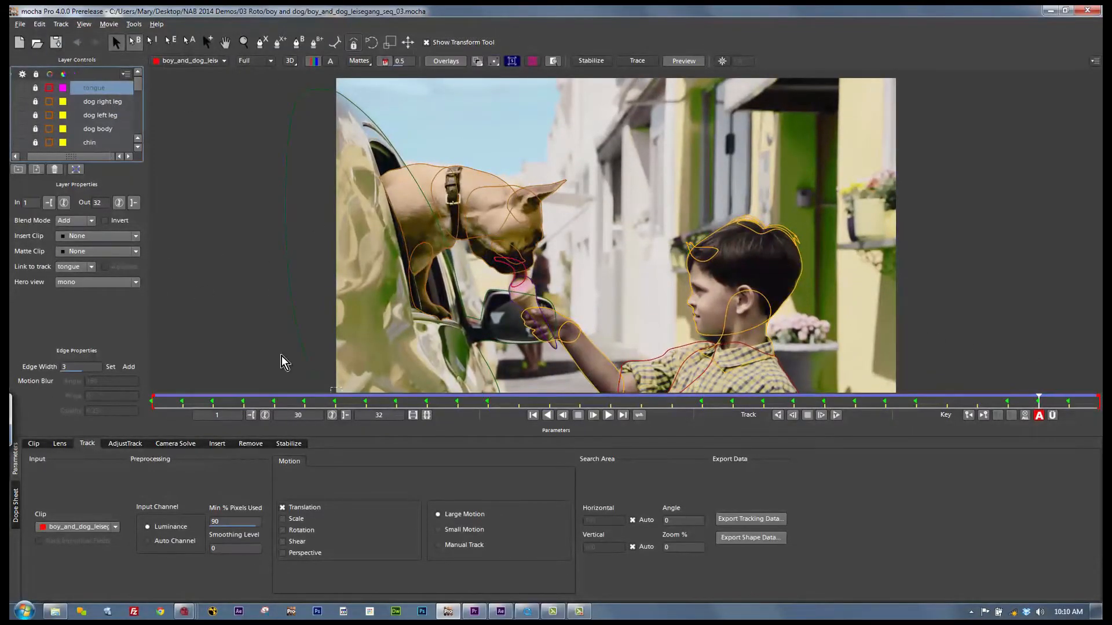
click(746, 538)
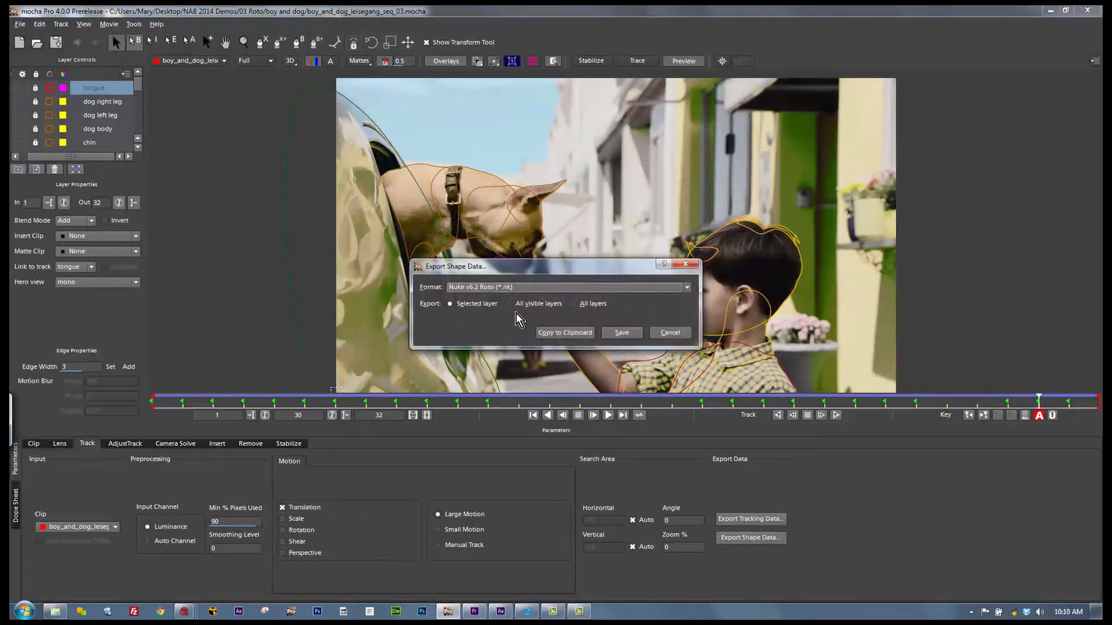
click(554, 332)
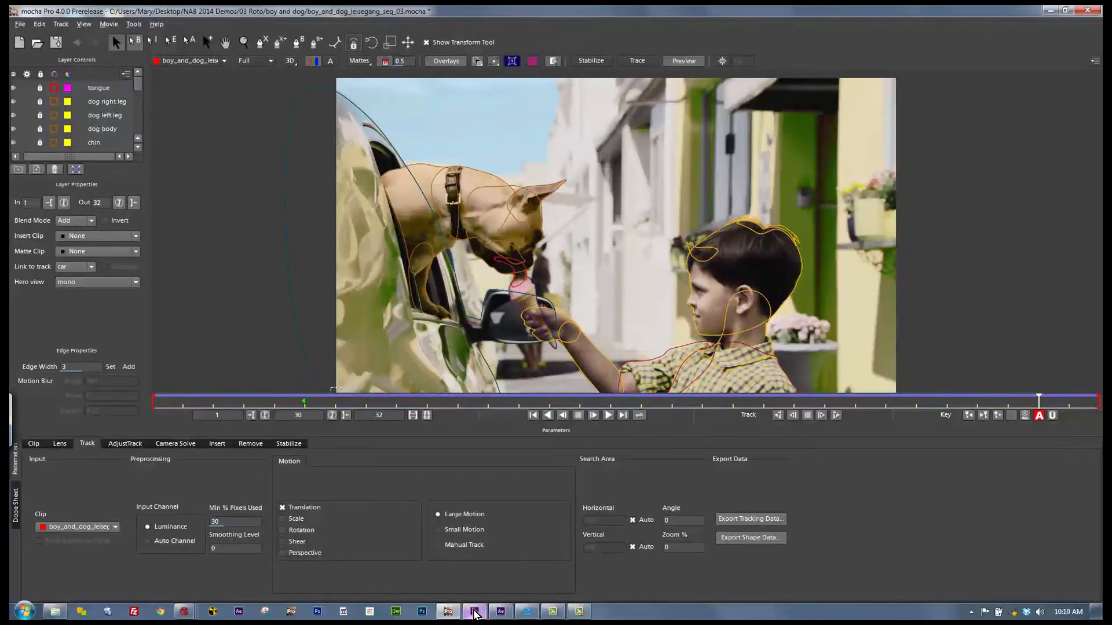
Step: Switch to Premiere Pro and paste the copied shapes as opacity masks on the upper boy_and_dog_leisegang_seq_03.mov clip
click(497, 612)
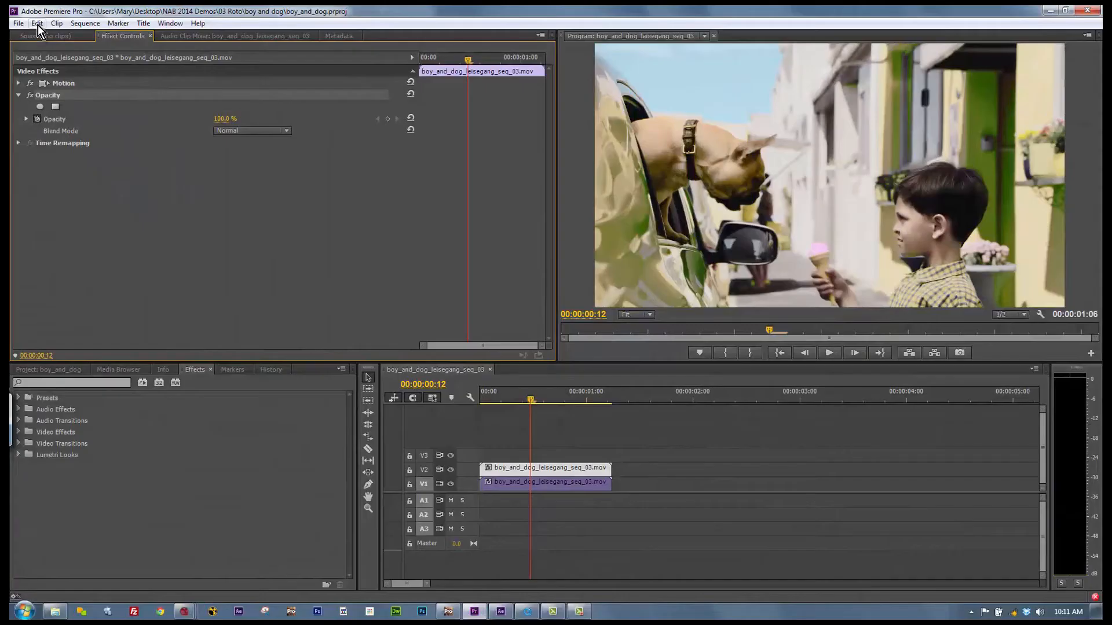
click(37, 24)
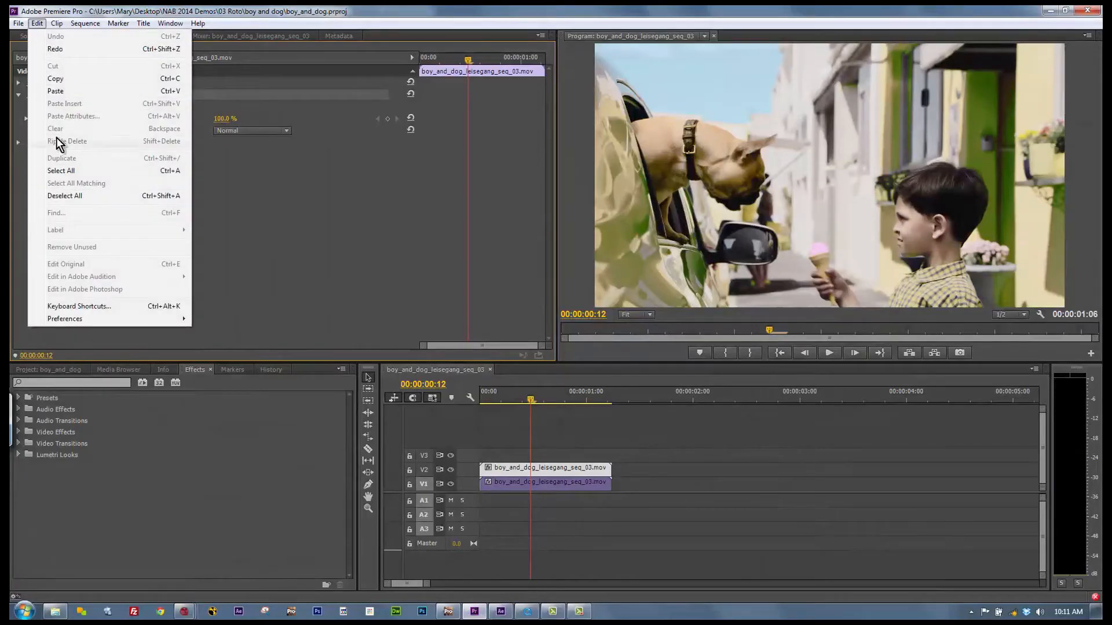
click(62, 91)
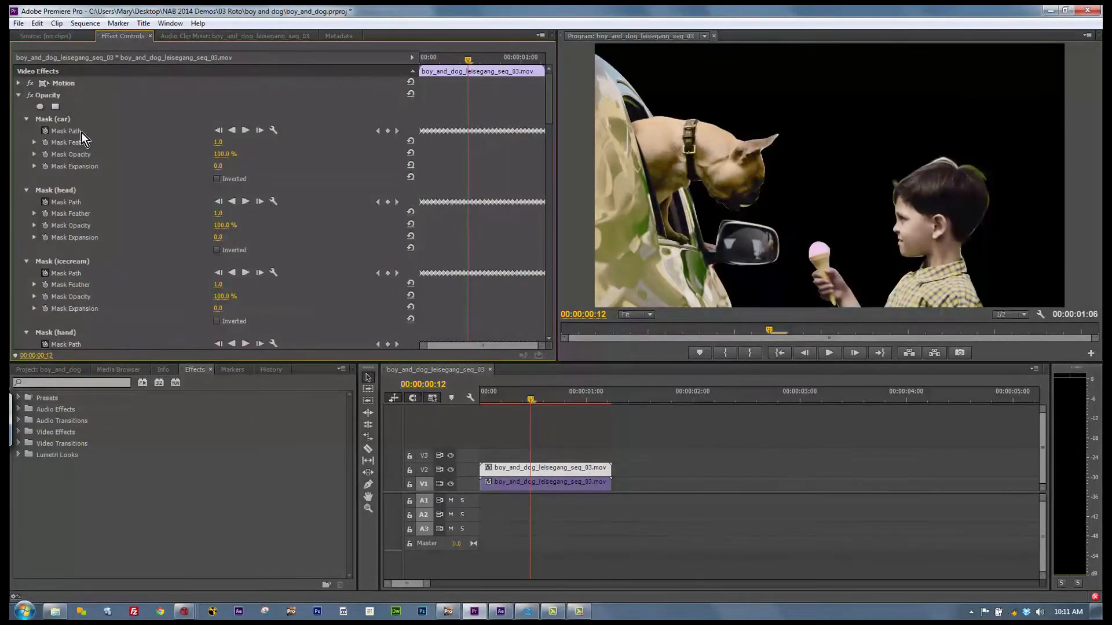
Step: Open the Dance Recital Clean project in mocha Pro, scrub through the phone shot and stop at frame 70
click(17, 24)
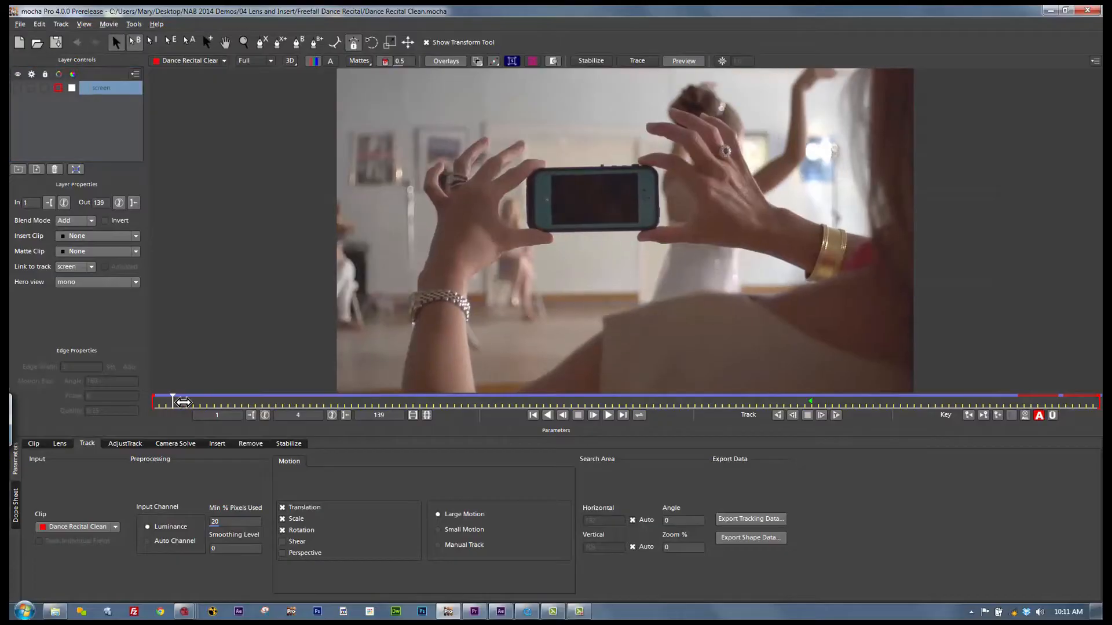
drag(183, 402, 939, 311)
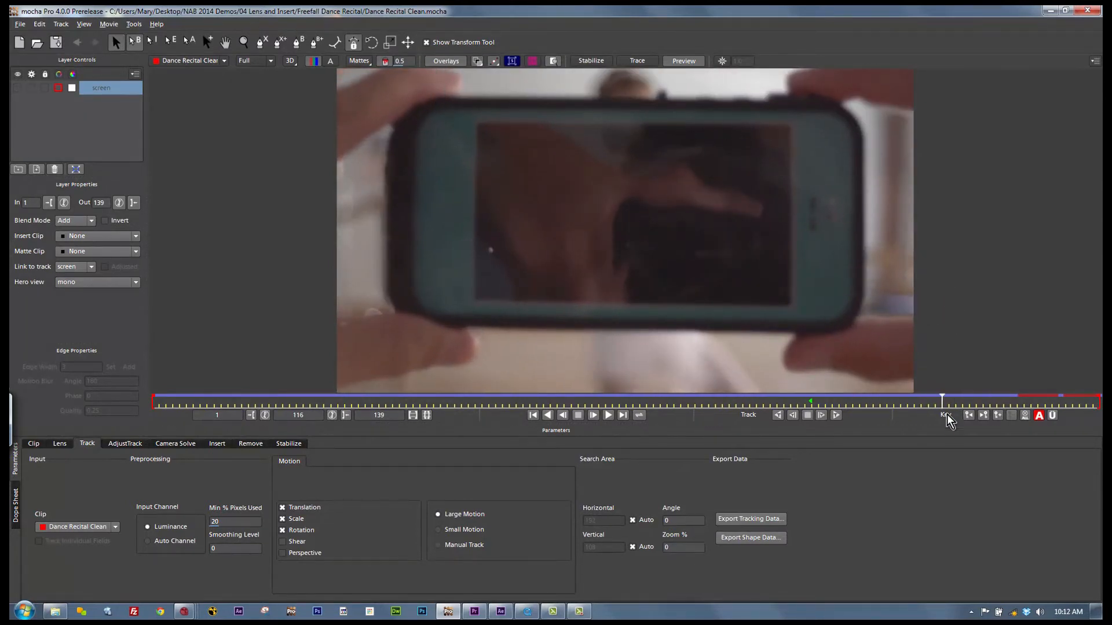
drag(942, 396, 626, 393)
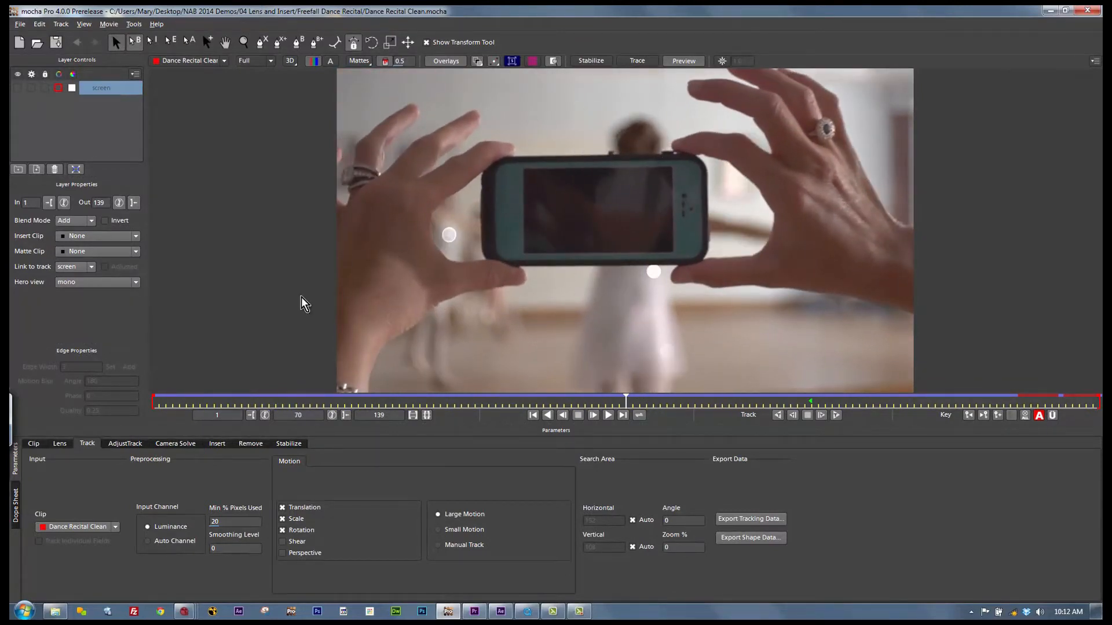
Step: Locate the lens calibration lines in frame 70 and form a calibration line along the phone's upper edge
click(59, 444)
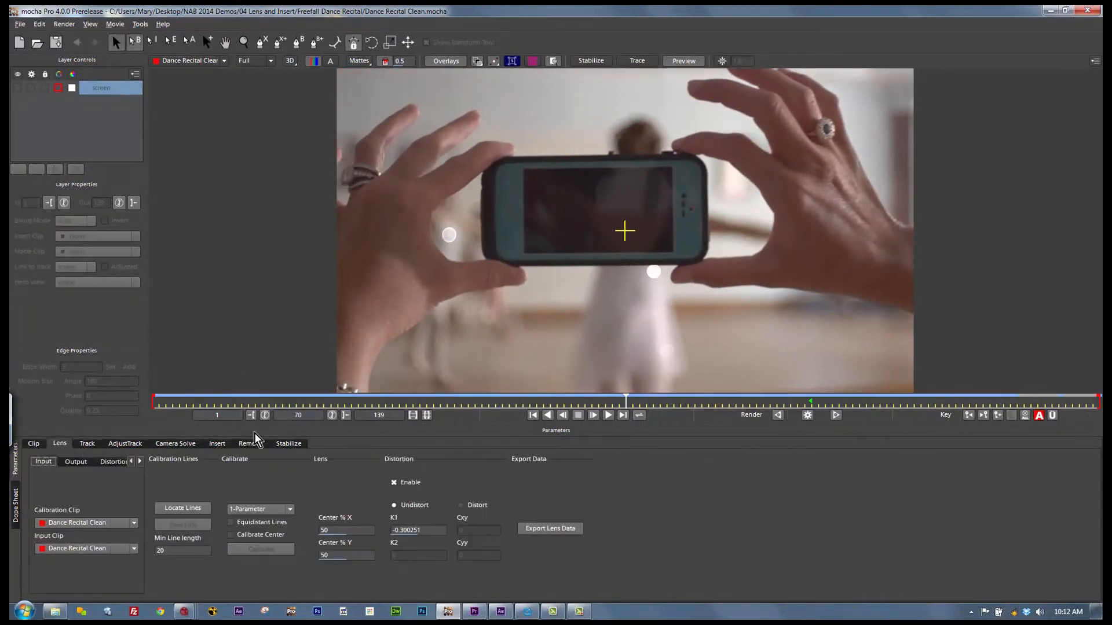
click(189, 510)
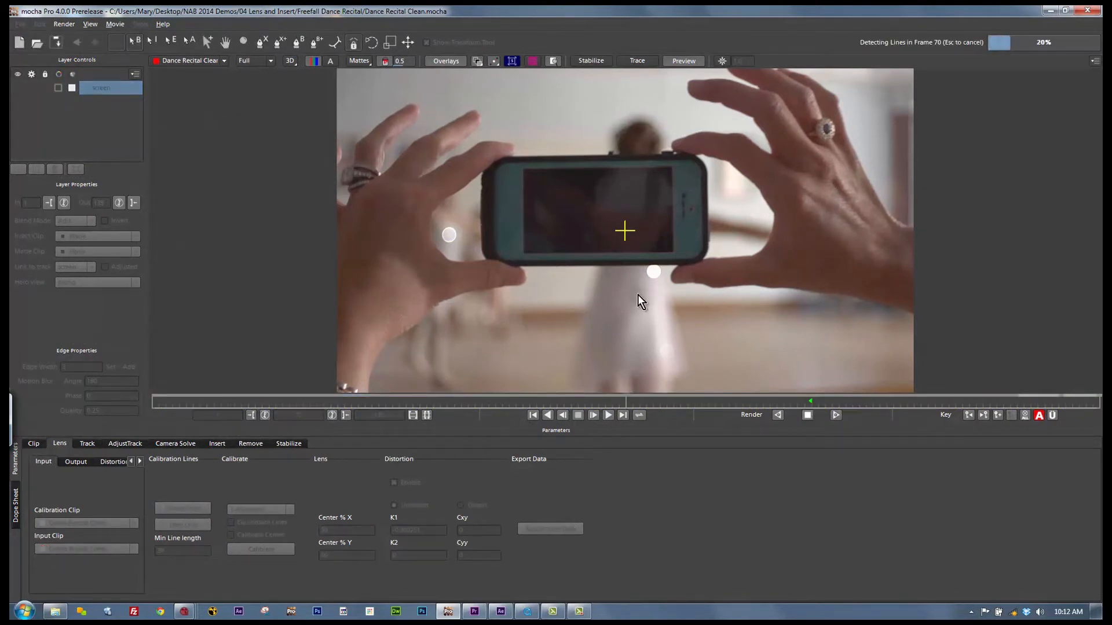
click(541, 155)
click(537, 162)
drag(579, 163, 623, 164)
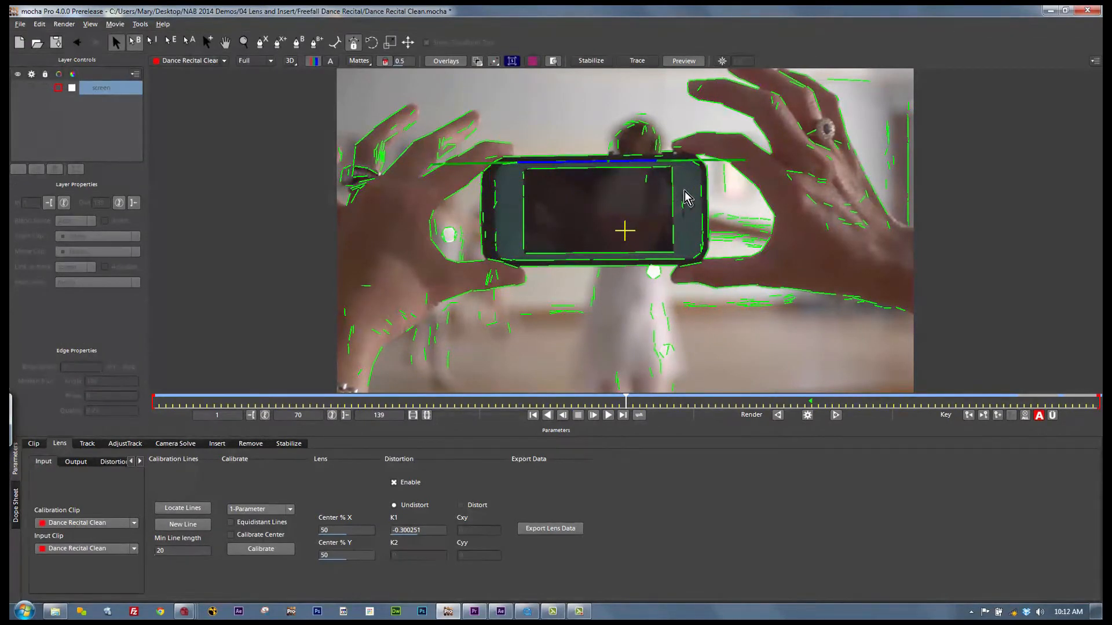
Step: Form calibration lines along the screen's right edge and the phone's lower and left edges, using the 1-Parameter lens model
drag(669, 183, 670, 211)
click(673, 234)
click(639, 260)
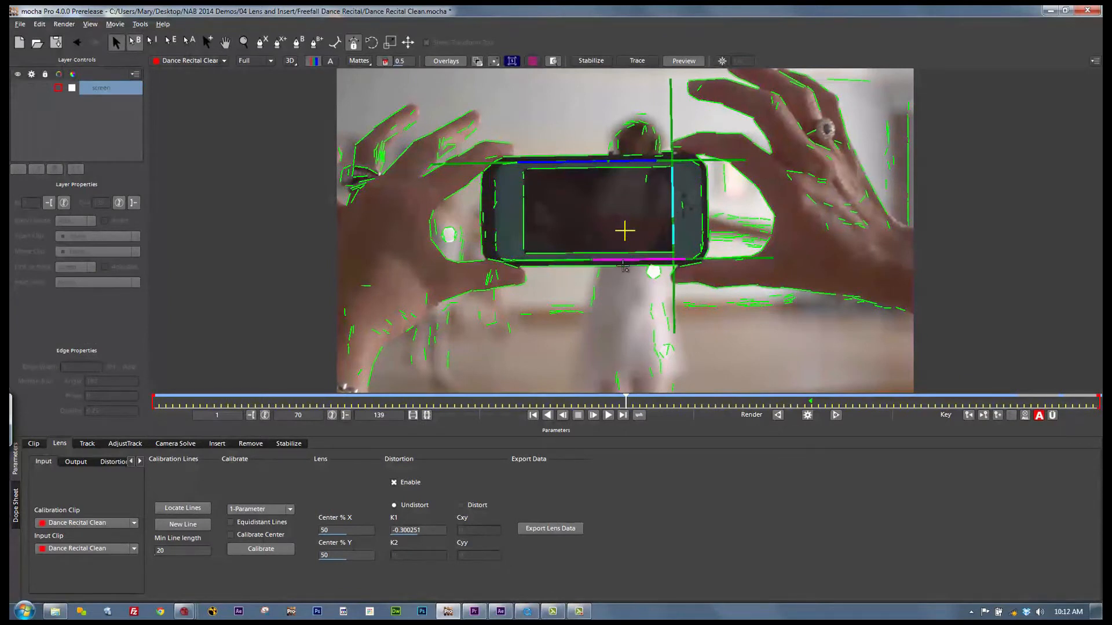
click(494, 239)
click(495, 199)
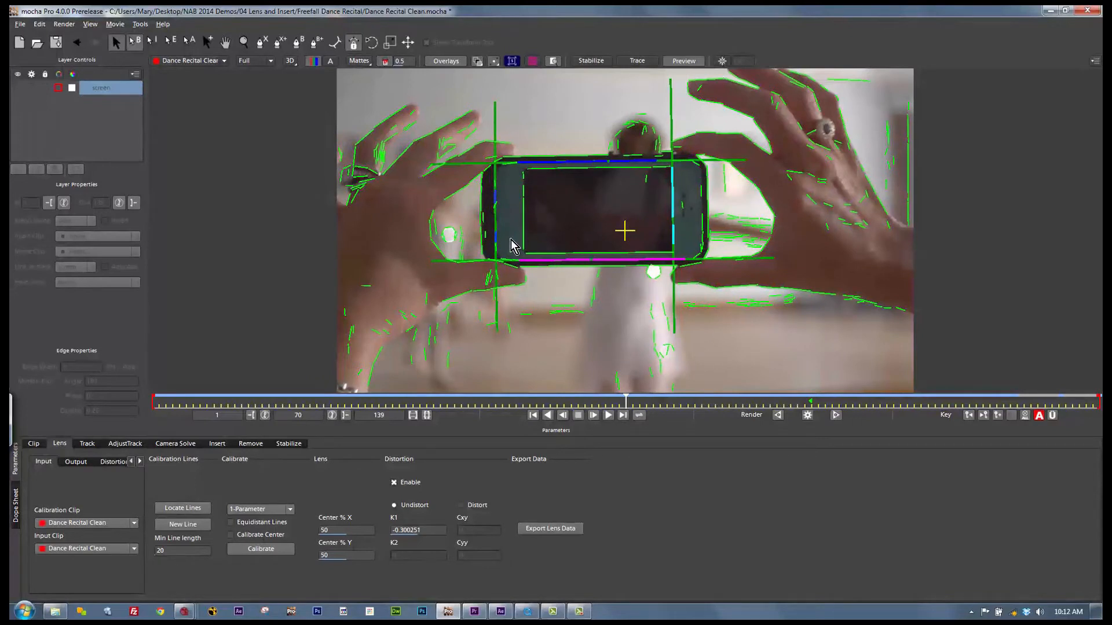
click(275, 511)
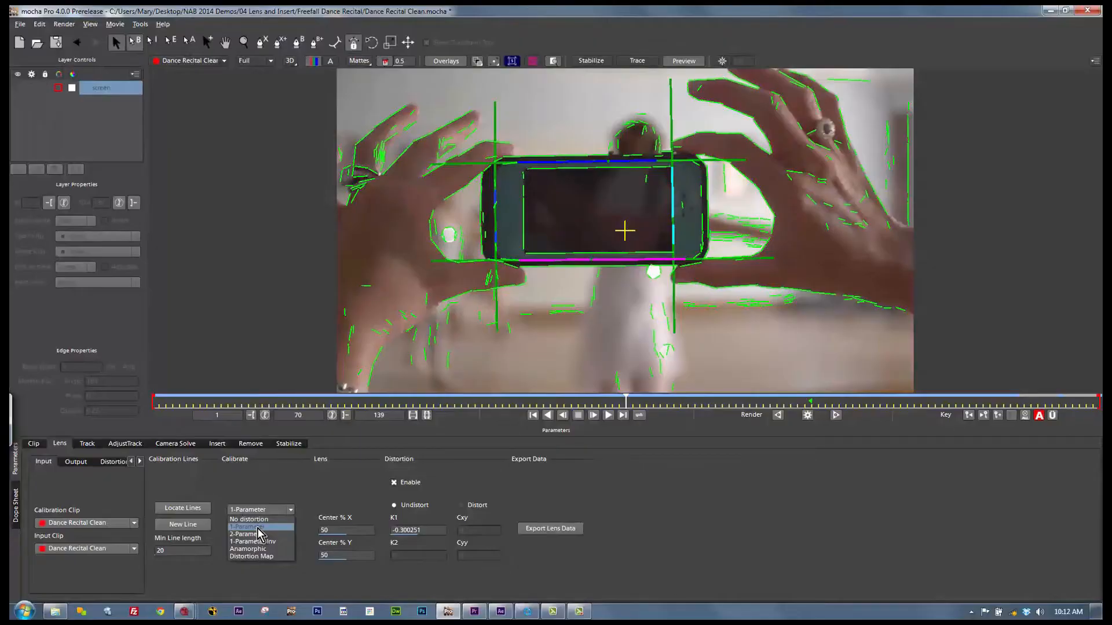
click(258, 527)
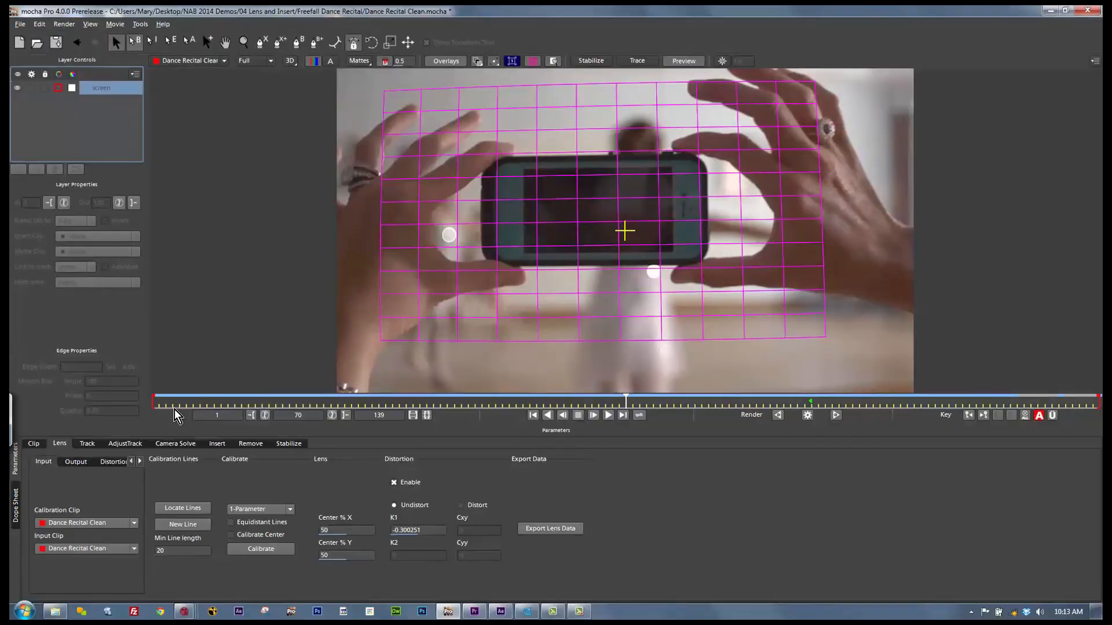
Step: Compare the phone shot with and without overlays and turn off the grid
click(445, 60)
click(445, 61)
click(534, 61)
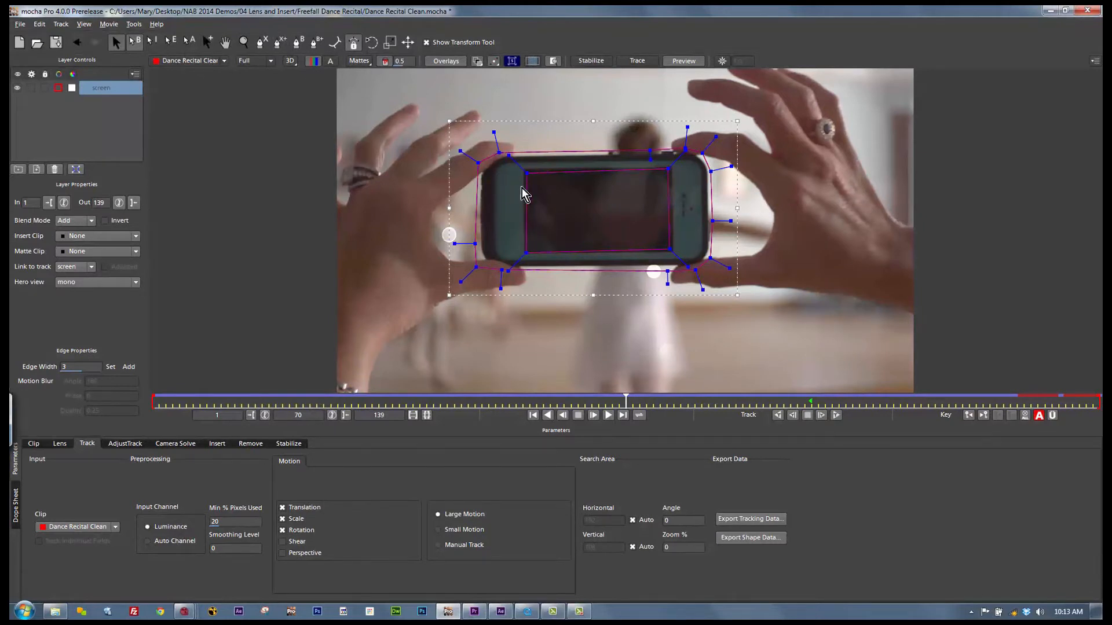
Step: Show the screen layer's matte and try moving the inner shape's lower-left corner point
click(349, 64)
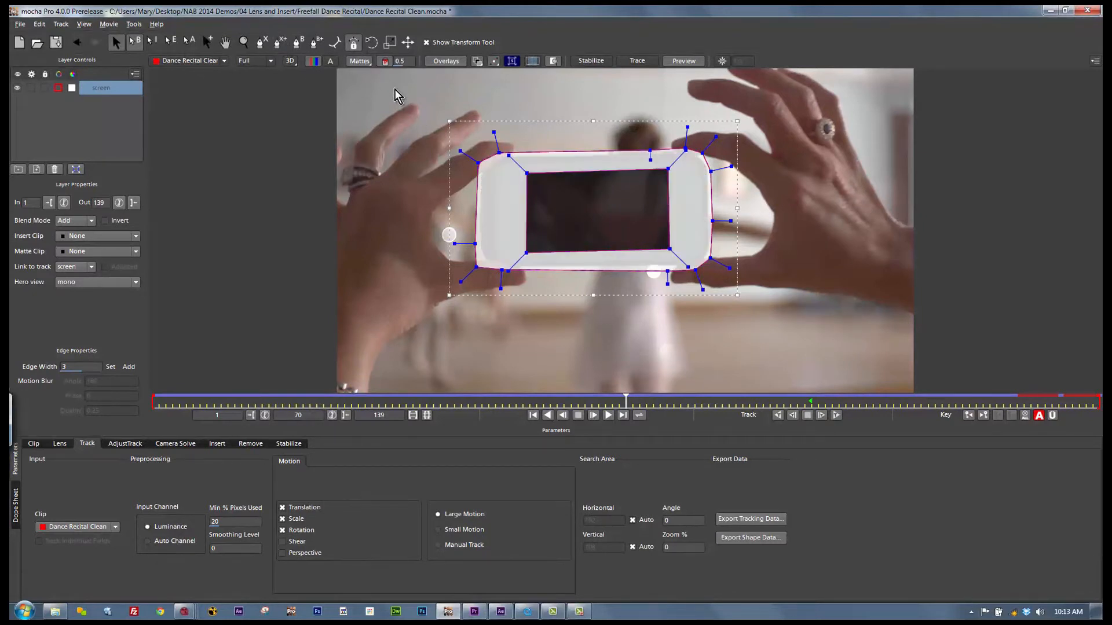
click(526, 248)
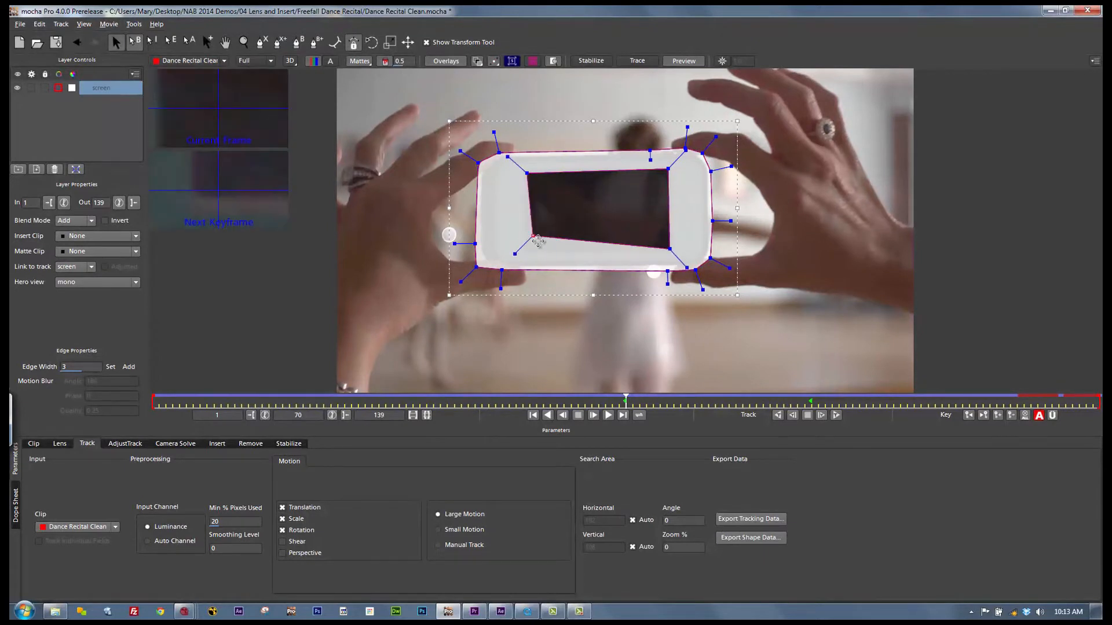
mouse_move(525, 252)
mouse_down()
mouse_move(427, 378)
mouse_move(572, 229)
mouse_move(464, 333)
mouse_move(535, 240)
mouse_move(526, 247)
mouse_up()
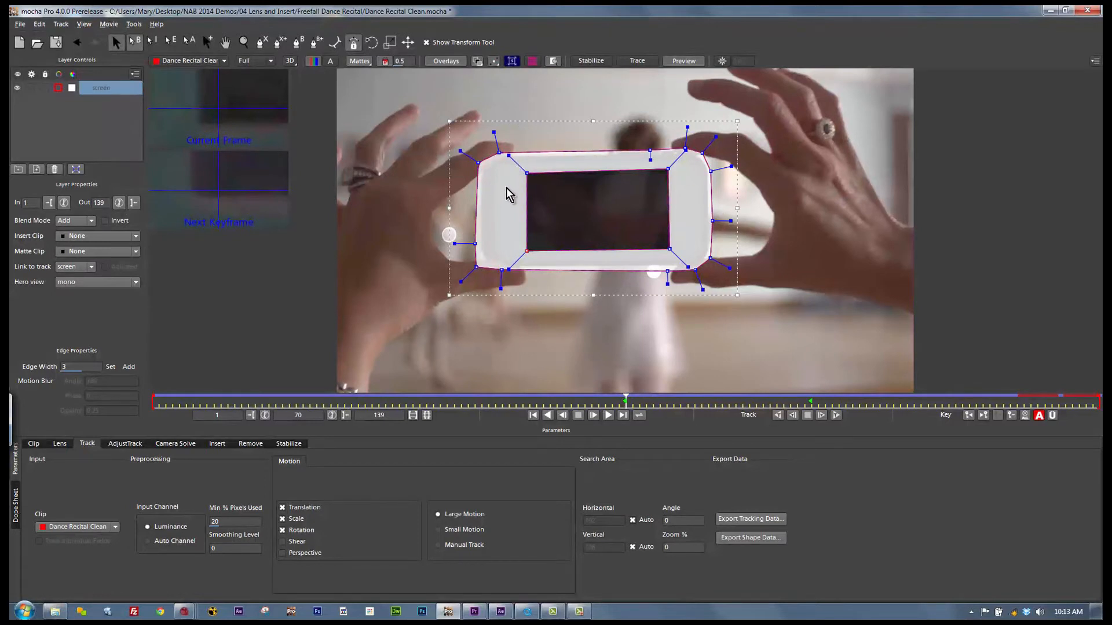
Step: Display the planar surface and the distorted grid over the phone, and turn off the mattes
click(509, 62)
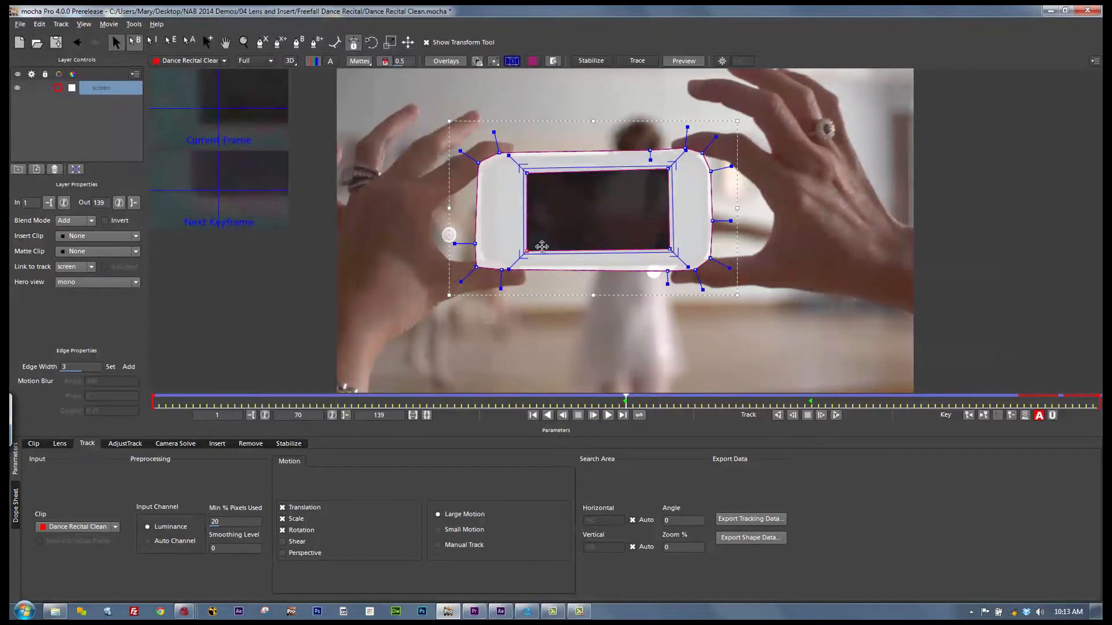
click(532, 61)
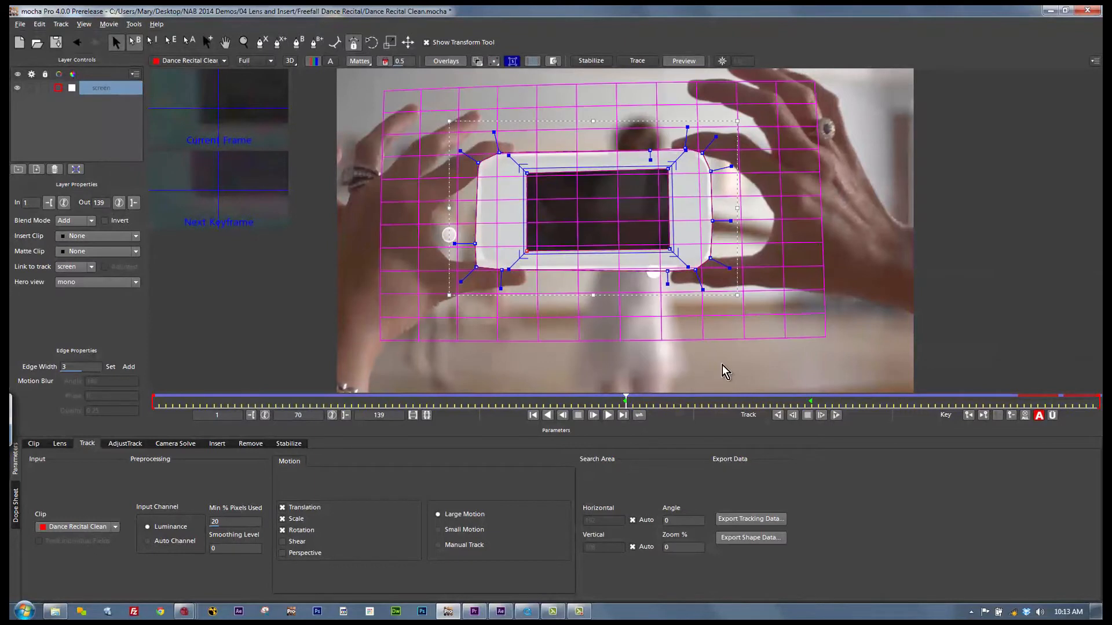
click(357, 63)
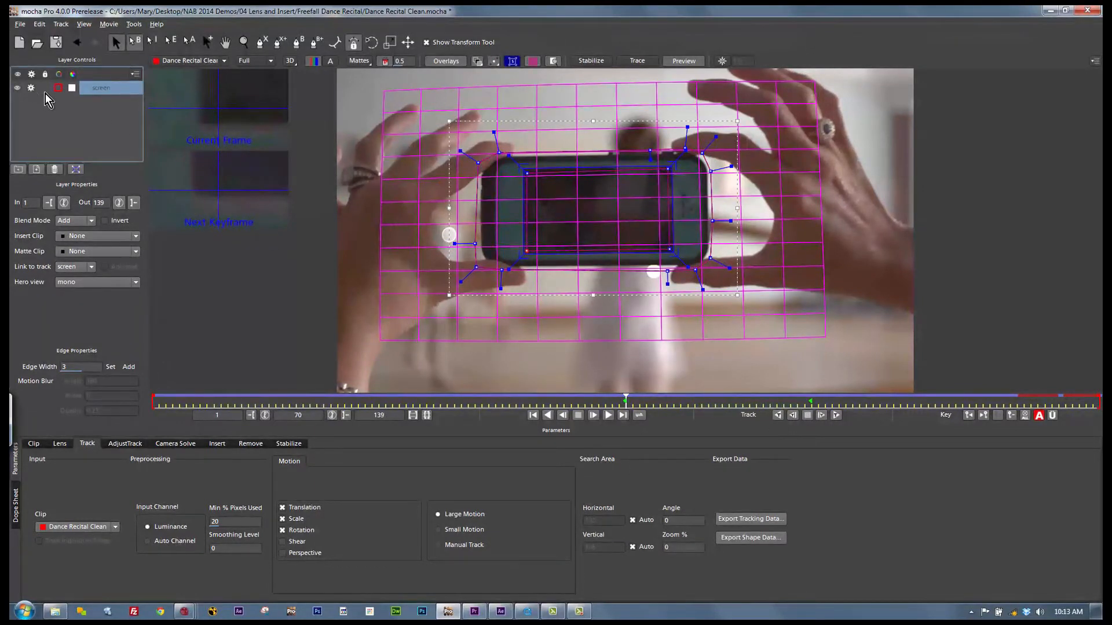
Step: Track the screen layer backwards from frame 70, stop the tracking and go to frame 51
click(779, 415)
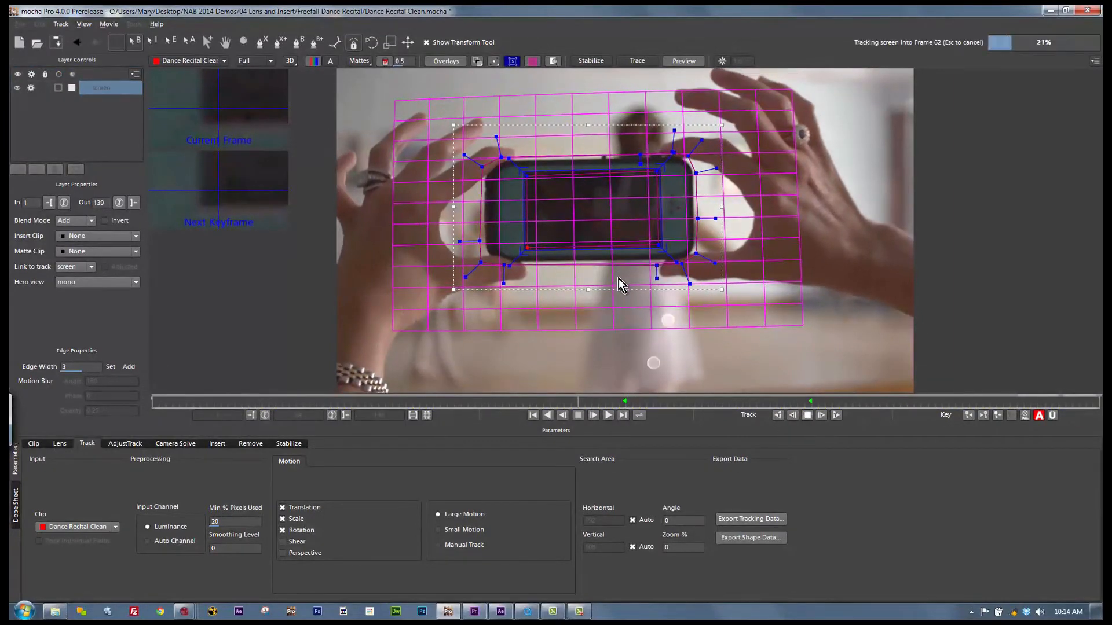
key(space)
drag(572, 403, 486, 320)
Step: Review the lens data export formats, select mocha Lens for After Effects and close the dialog without exporting
click(63, 443)
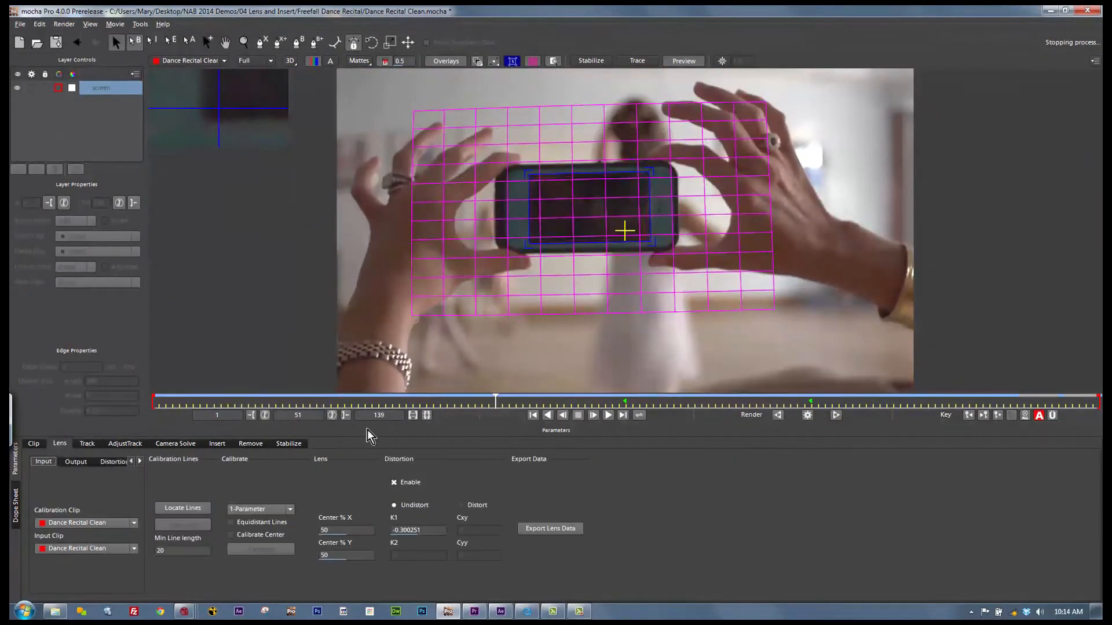
click(540, 530)
click(530, 234)
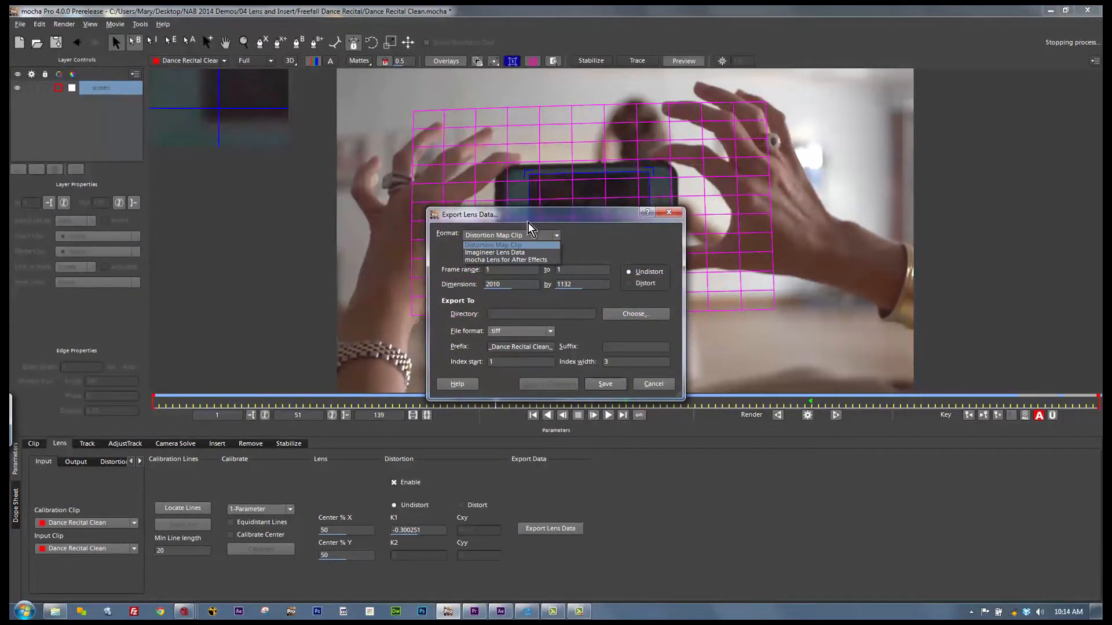
click(517, 259)
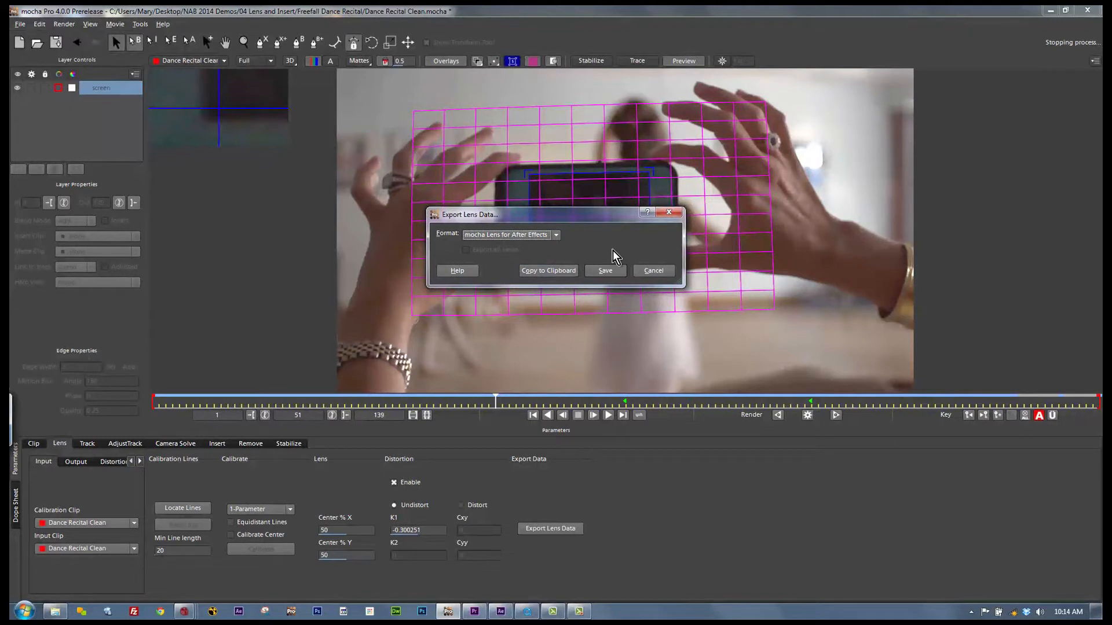
click(669, 214)
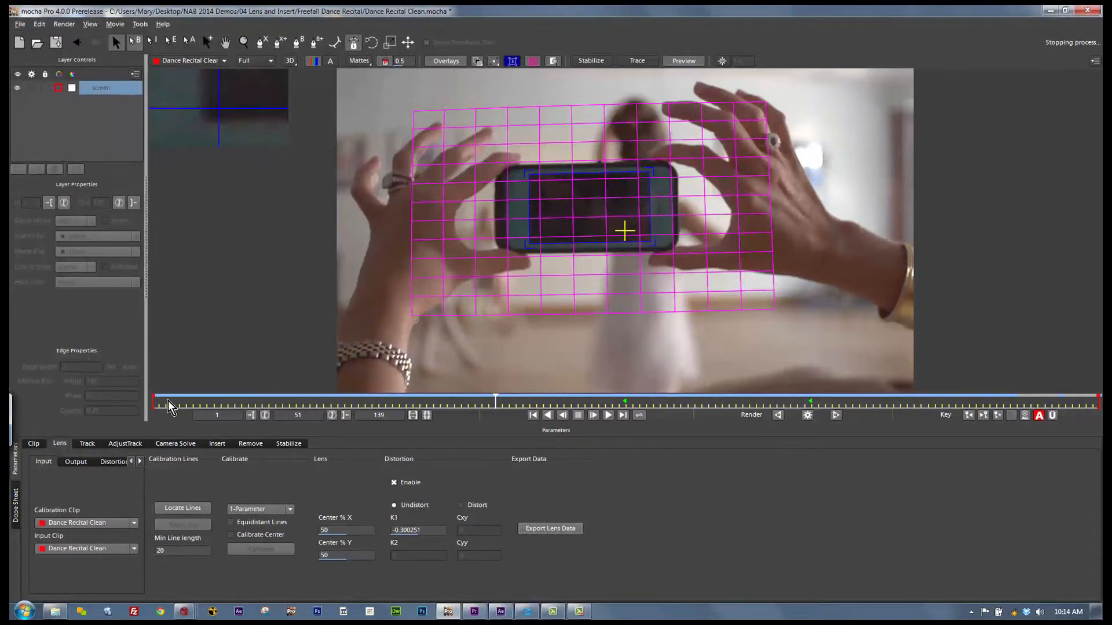
Step: Review the tracking data export formats for the screen layer and close the dialog
click(87, 444)
click(757, 521)
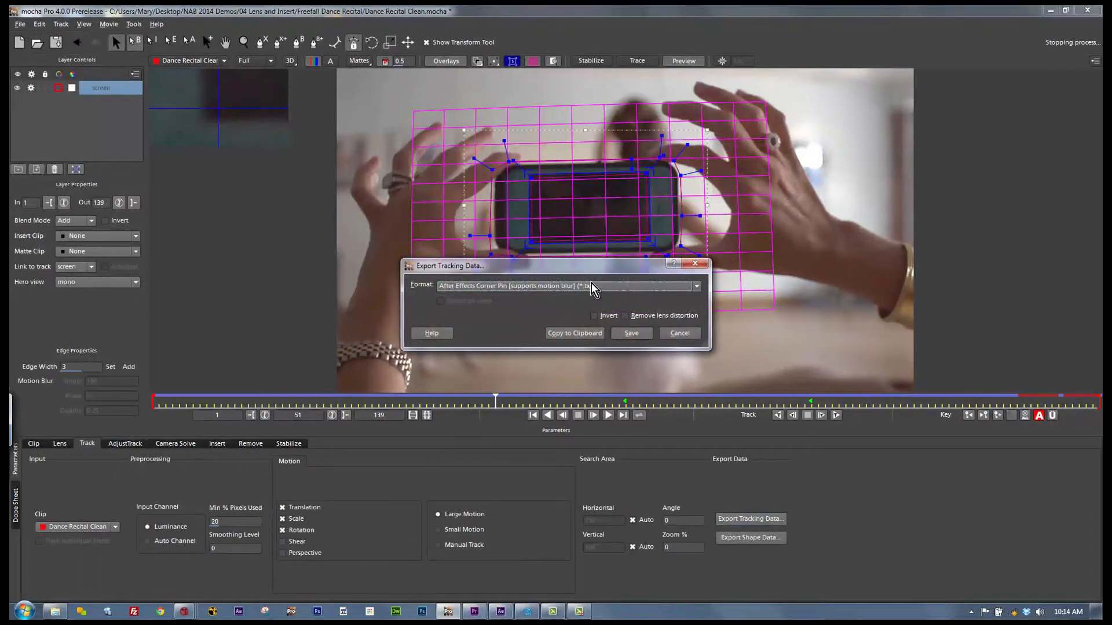
click(596, 286)
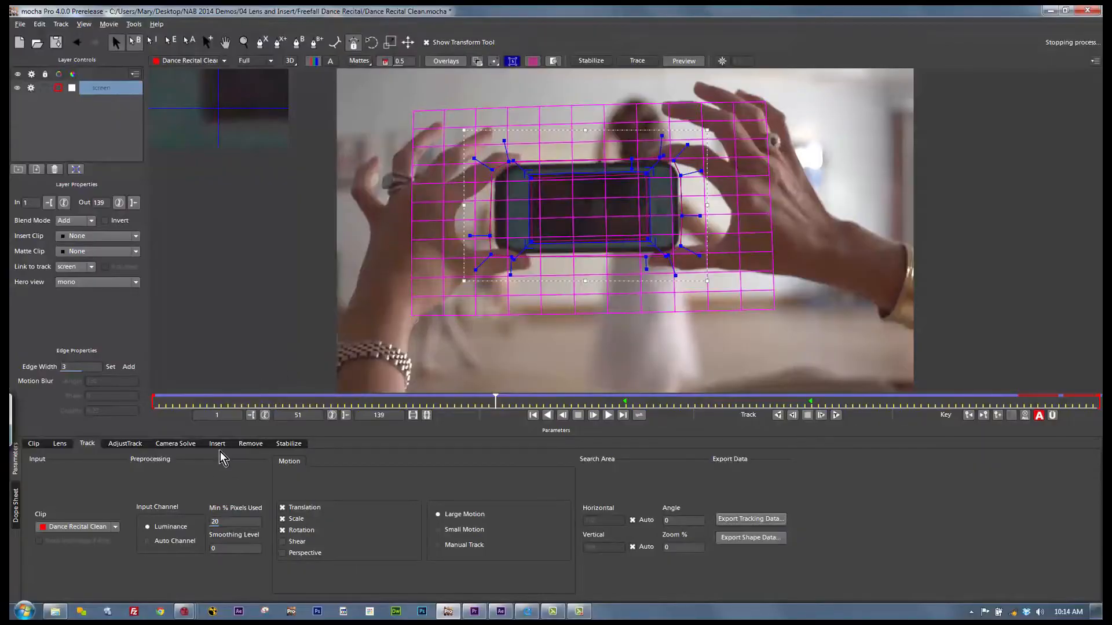
Step: Insert the Freefall Dance Recital clip on the screen layer and scrub the composite without overlays to check it
click(217, 445)
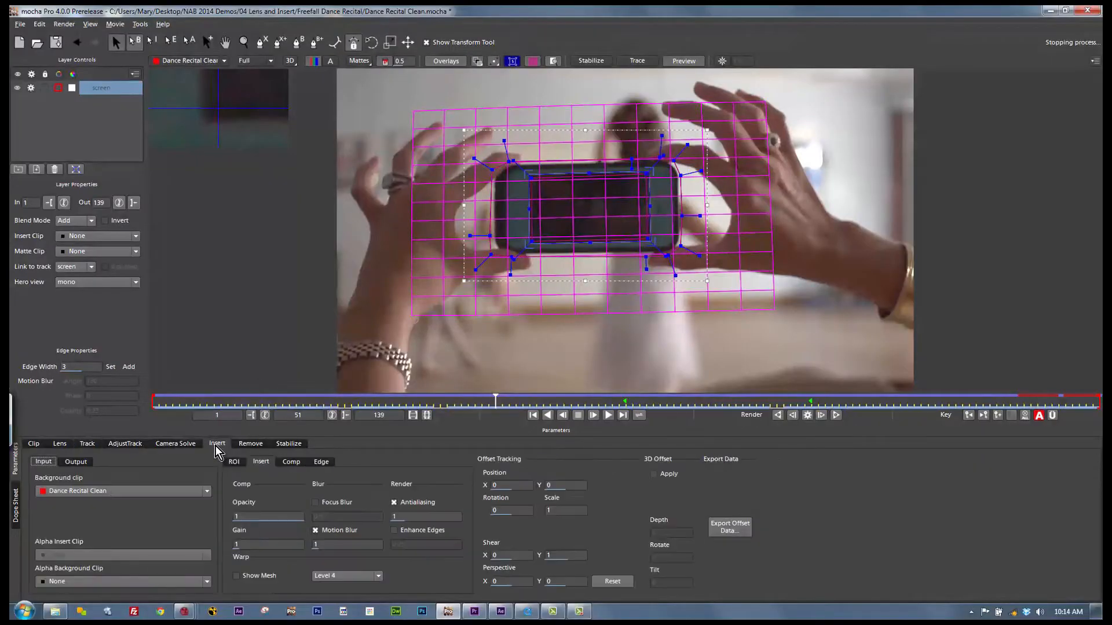
click(120, 237)
click(103, 271)
click(449, 63)
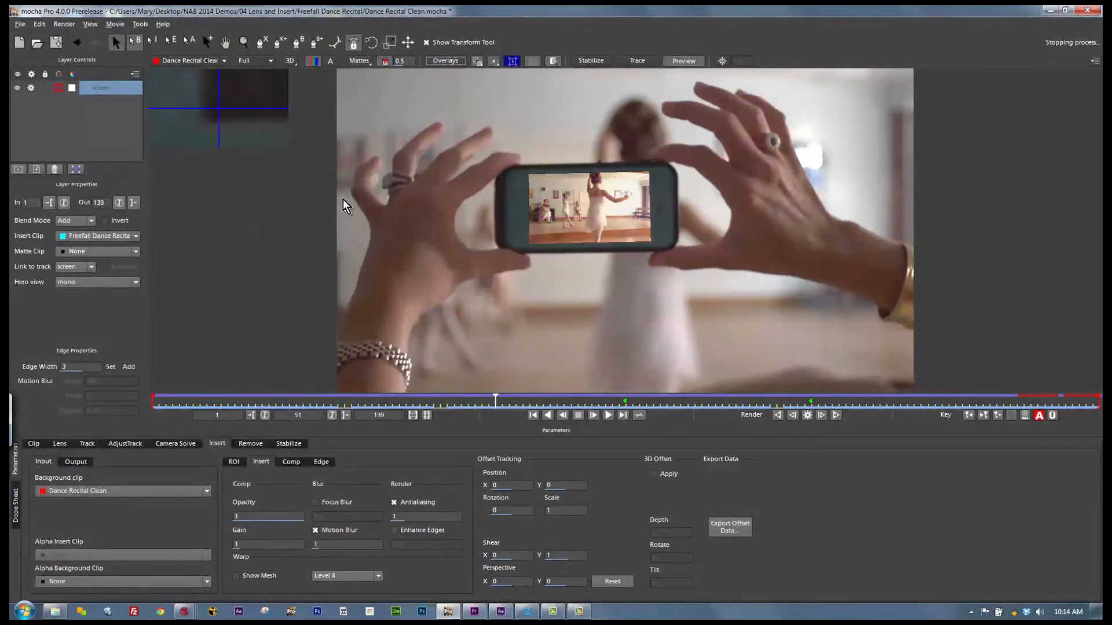
drag(489, 399, 1097, 414)
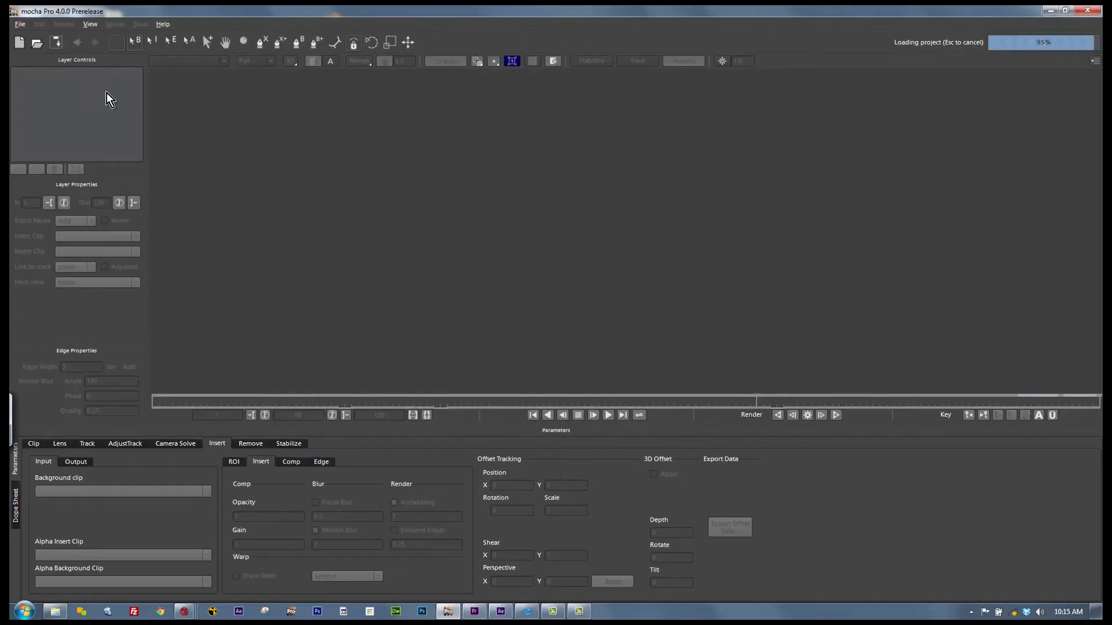
Step: In the PAN_warehouse project, set up the wall track layer for Camera Solve, show the grid and scrub to frame 189
click(97, 88)
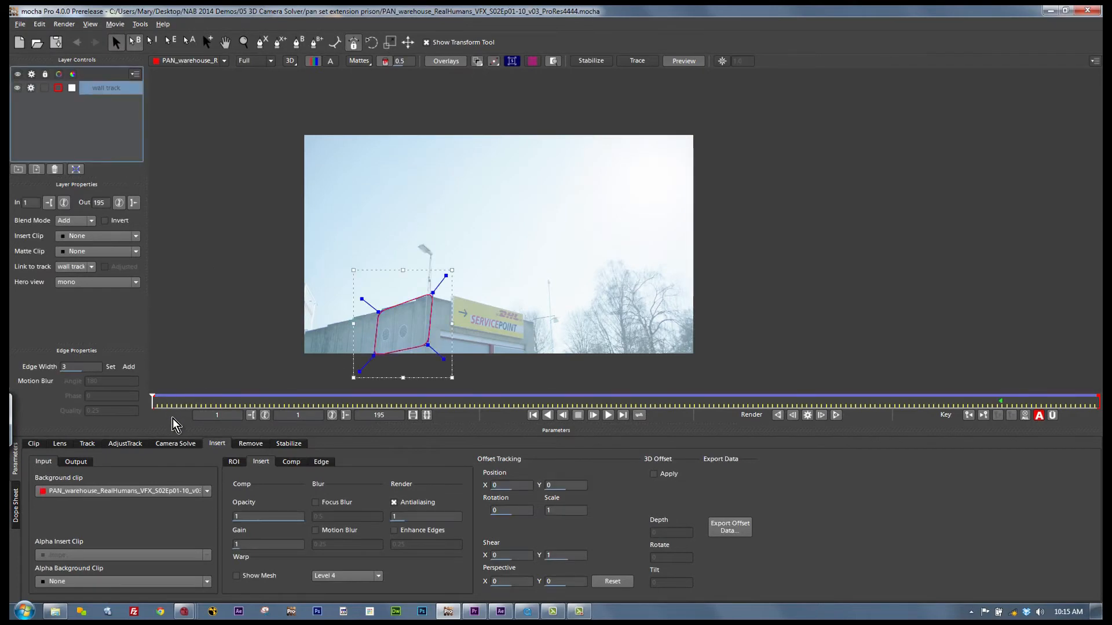
click(176, 444)
drag(153, 403, 357, 400)
click(534, 61)
drag(356, 401, 1067, 382)
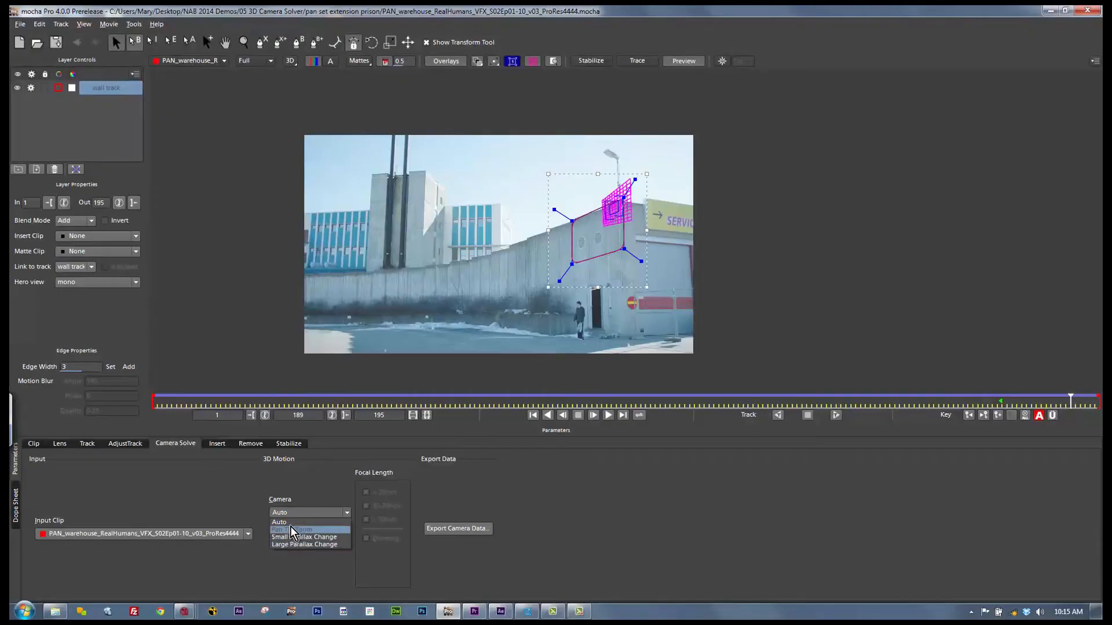
Step: Solve the 3D camera for the wall track layer using the Pan Tilt Zoom camera type
click(303, 513)
click(297, 534)
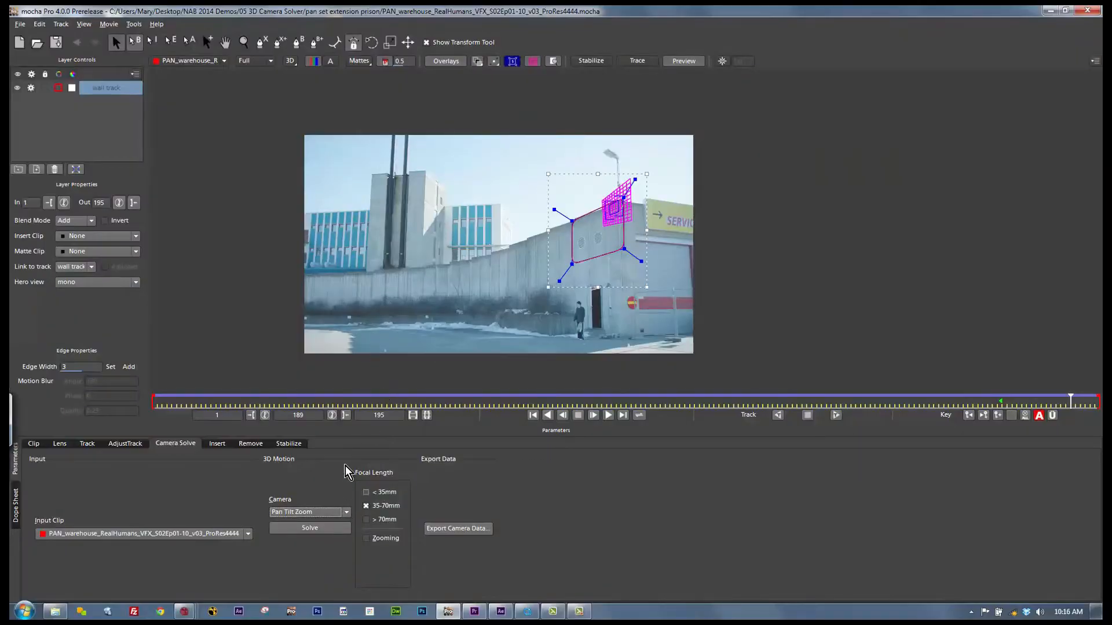
click(313, 528)
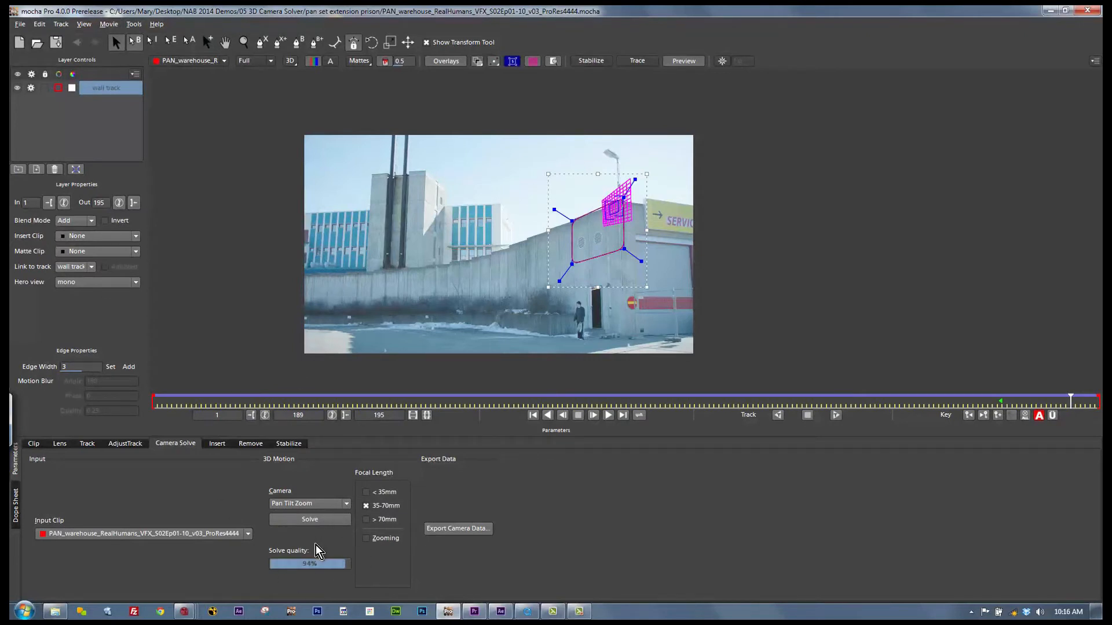
Step: Copy the solved camera data to the clipboard in the After Effects 3D Motion Data format
click(446, 528)
click(574, 292)
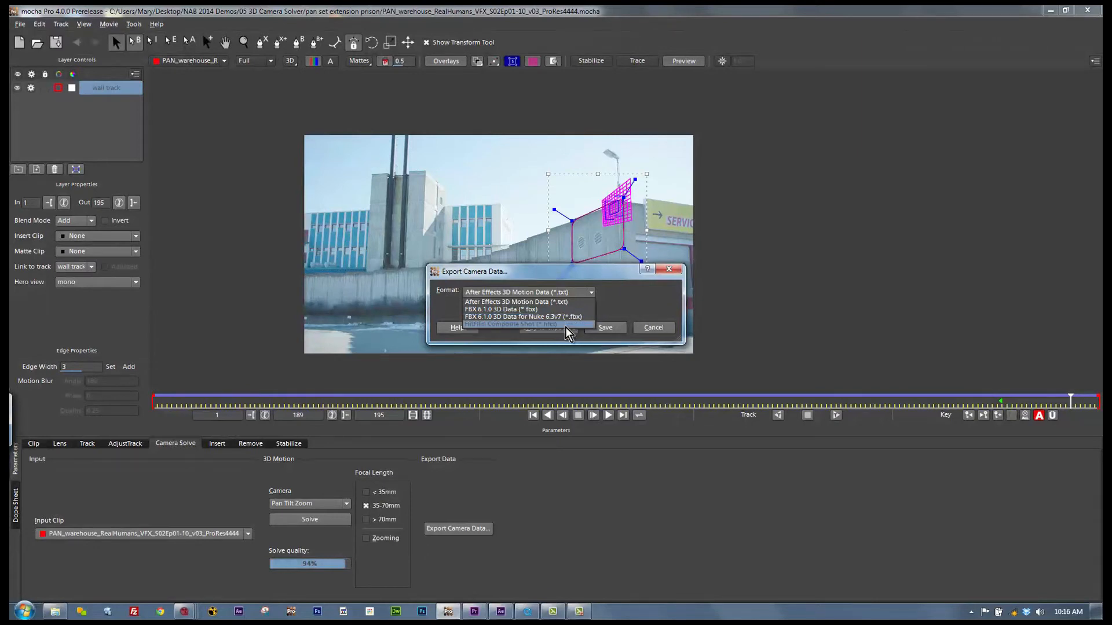
click(544, 301)
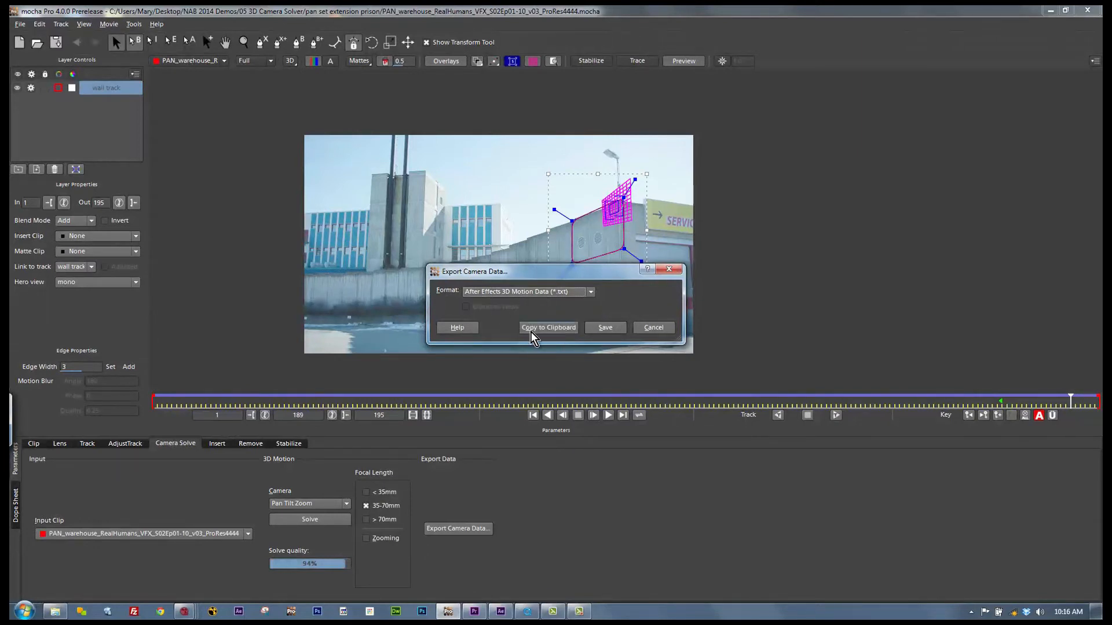
click(522, 327)
Step: Switch to After Effects and examine the mocha nulls and mocha camera layers in the pan_warehouse composition
click(501, 611)
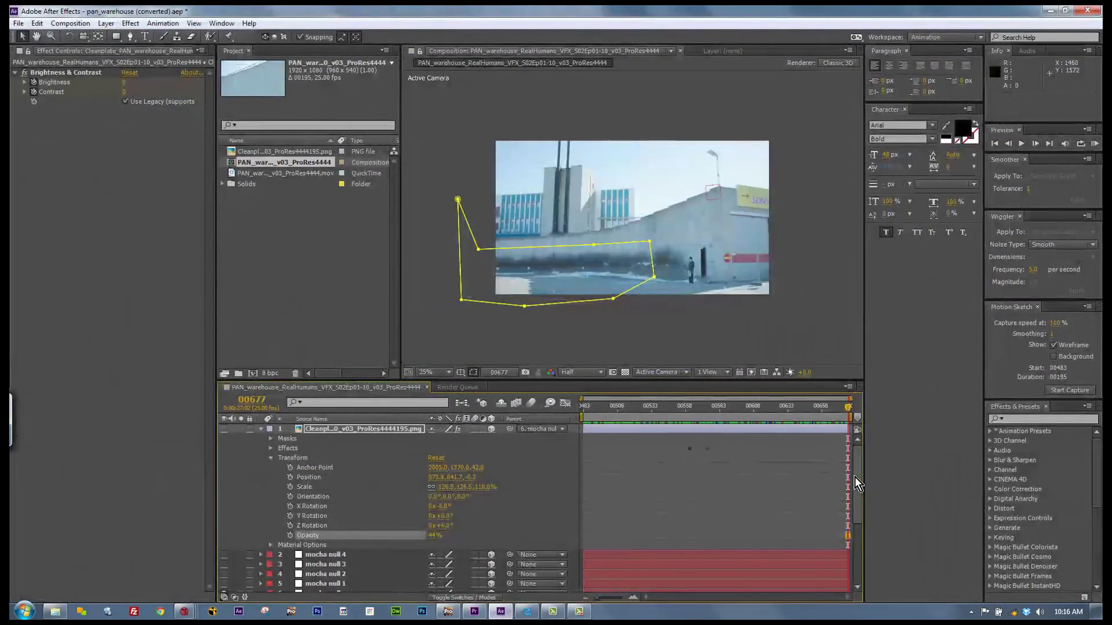
scroll(854, 477, down, 5)
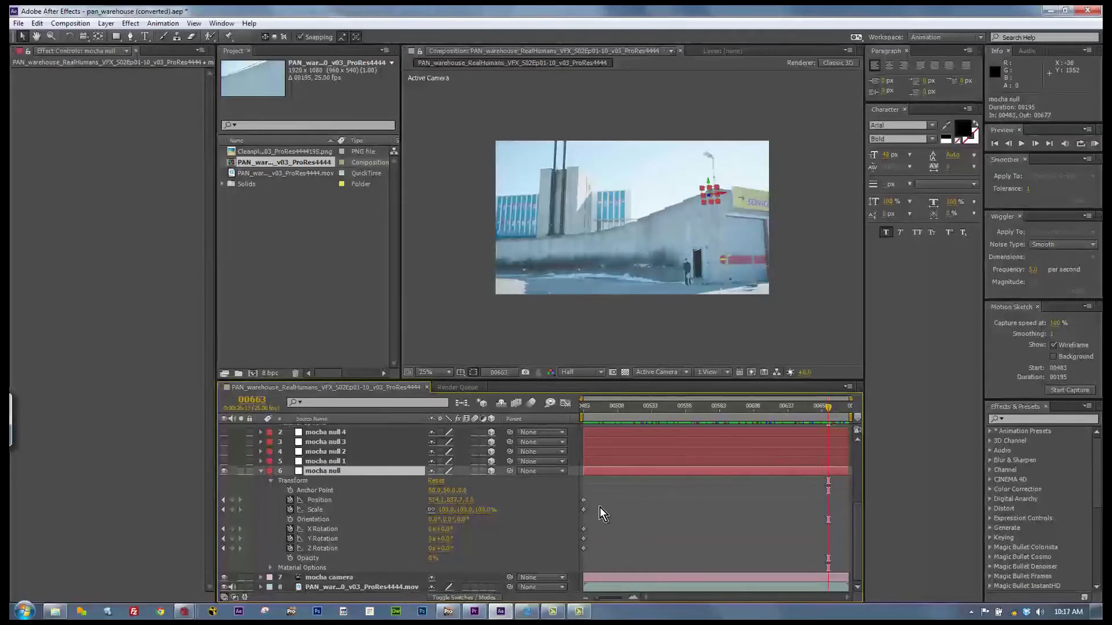
drag(859, 533, 858, 466)
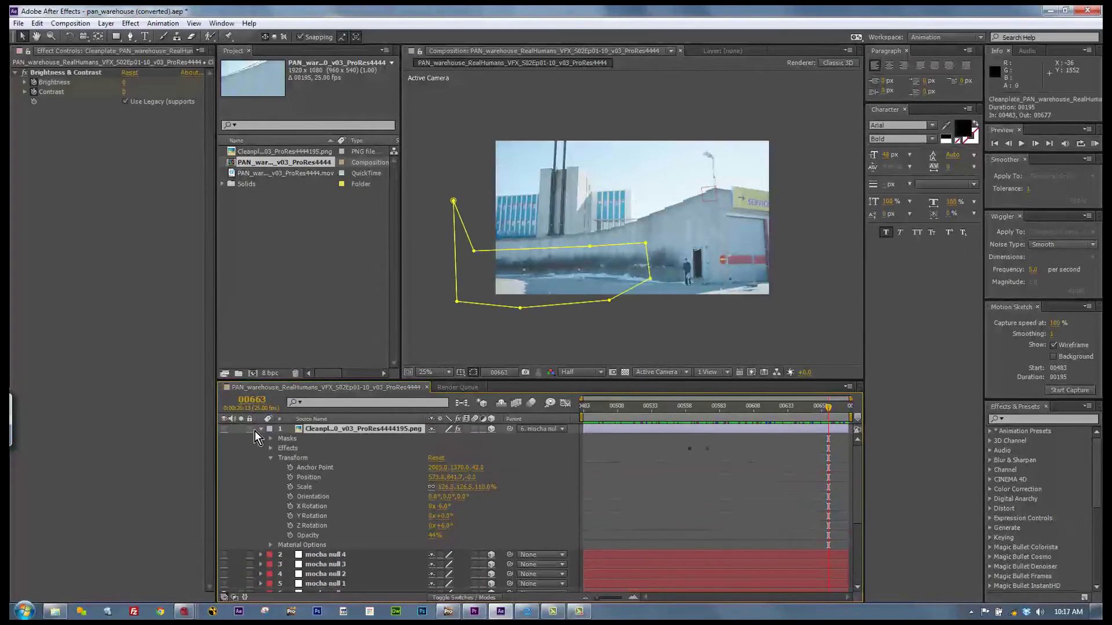
Step: Make the clean plate PNG layer visible, set its opacity to 100% and scrub the composition to check the wall extension
click(228, 430)
drag(777, 412, 599, 391)
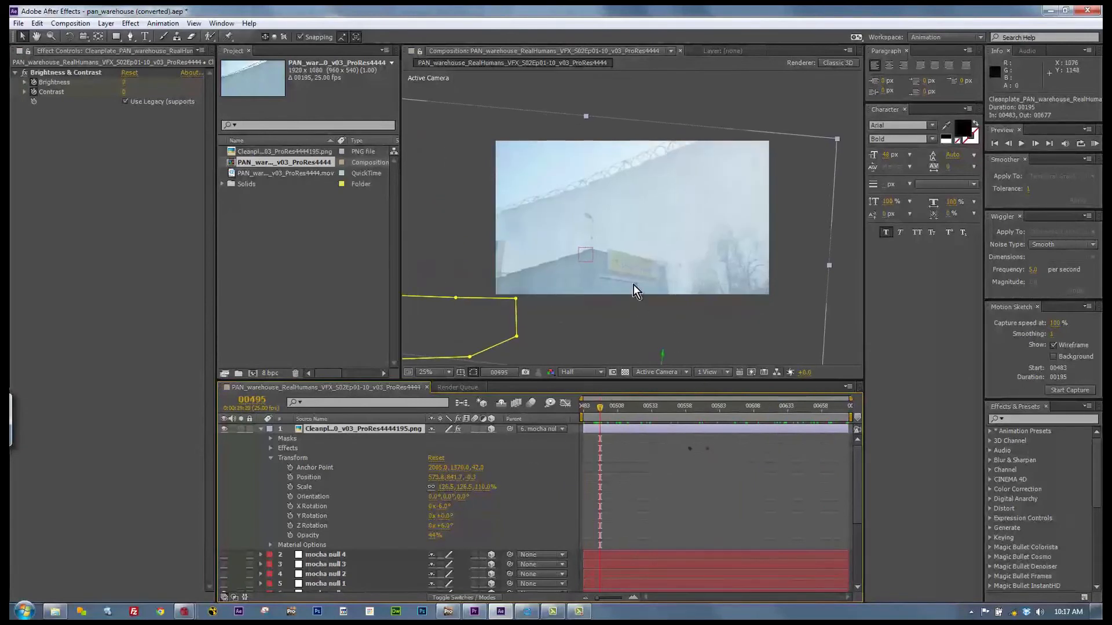
drag(432, 542, 541, 522)
drag(564, 404, 830, 392)
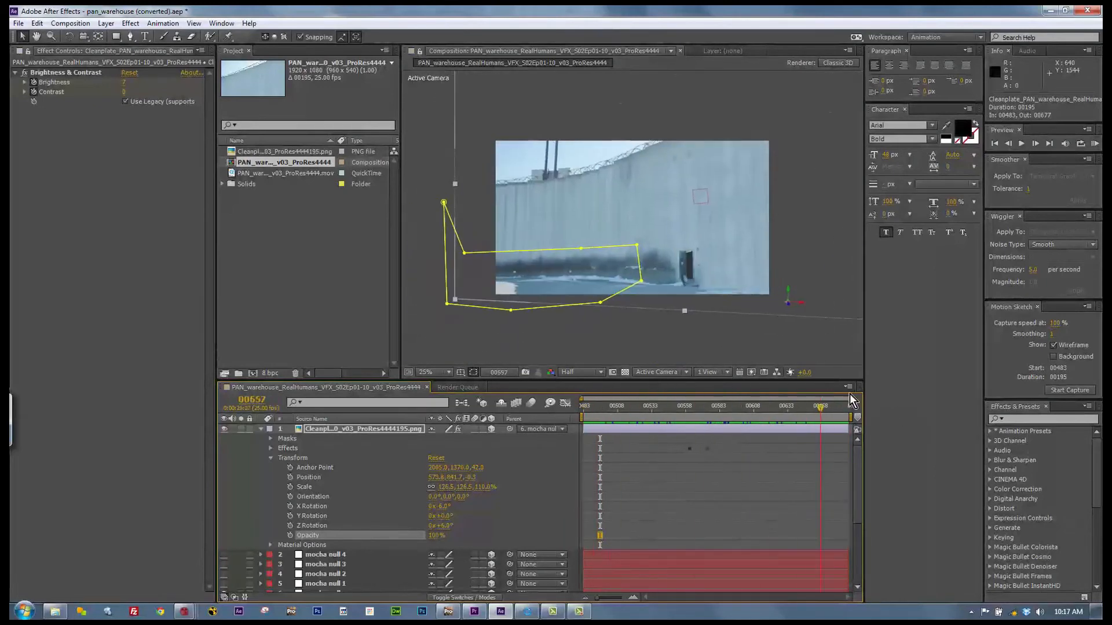
Step: Minimize After Effects and switch to the warehouse shot's node graph in Nuke
click(1053, 9)
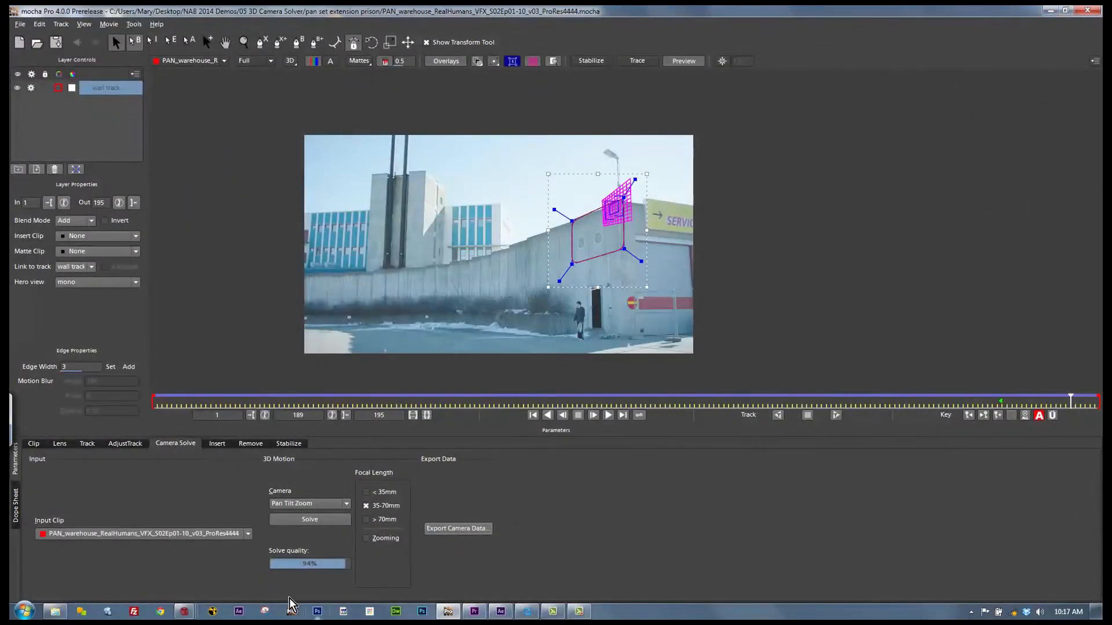
mouse_move(185, 611)
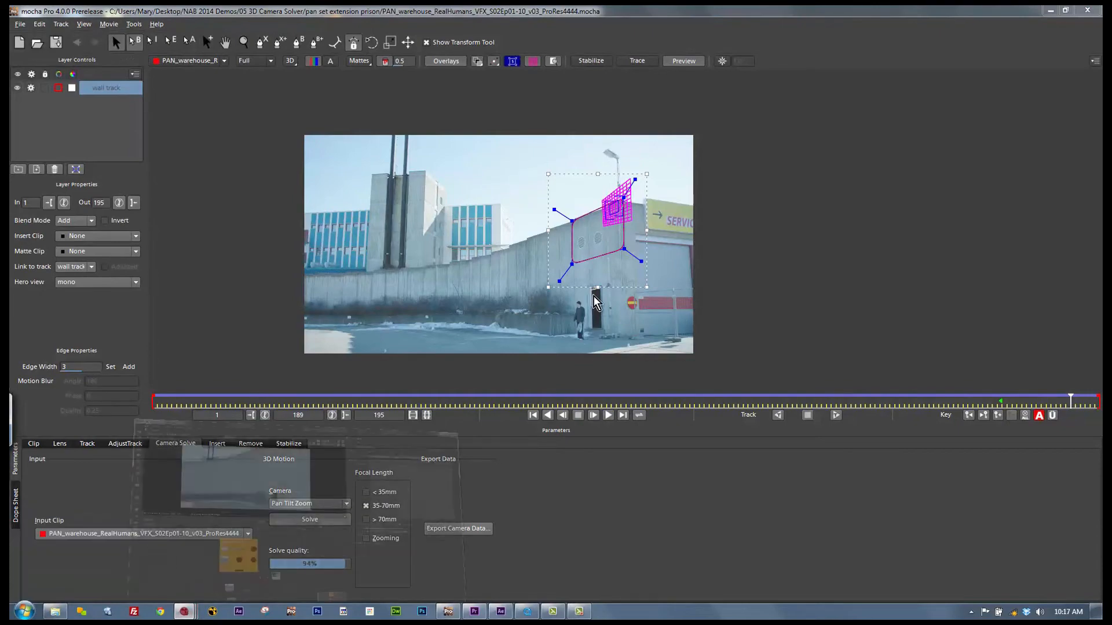
click(223, 531)
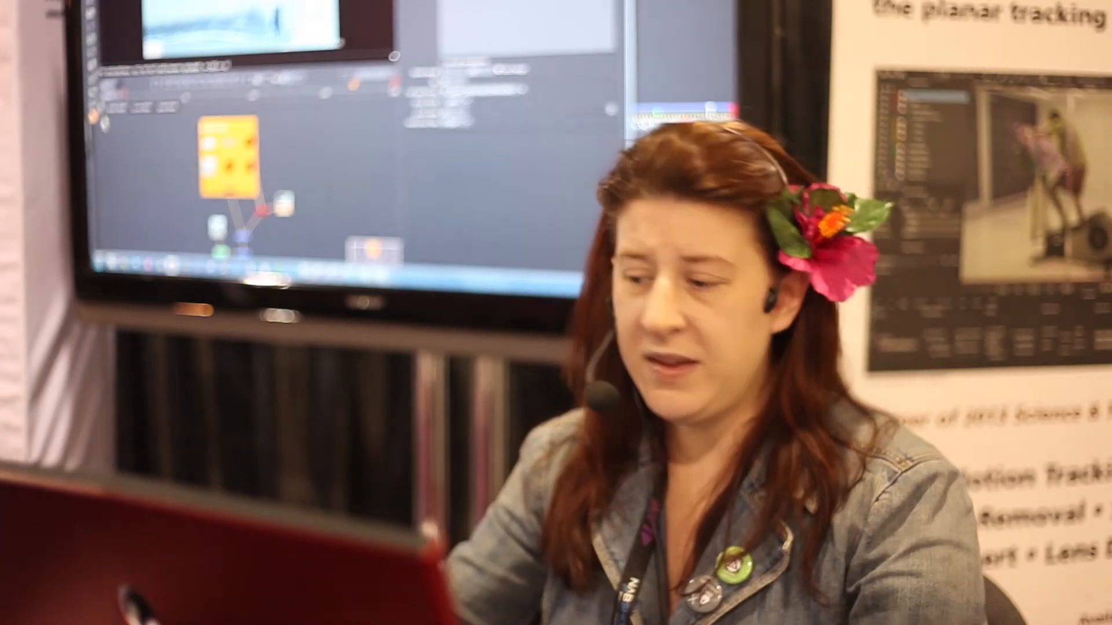